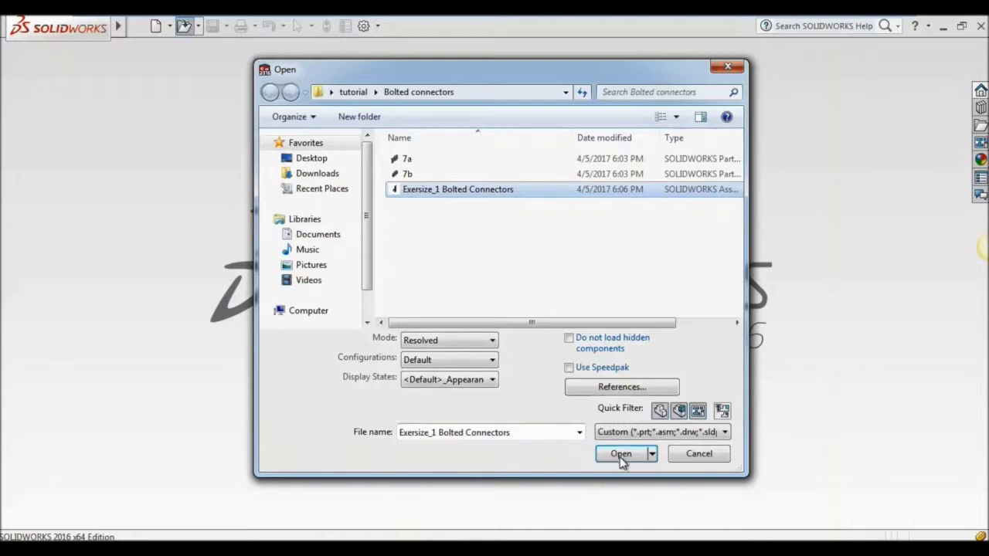
Step: Open the Exersize_1 Bolted Connectors assembly from the Open dialog
click(623, 455)
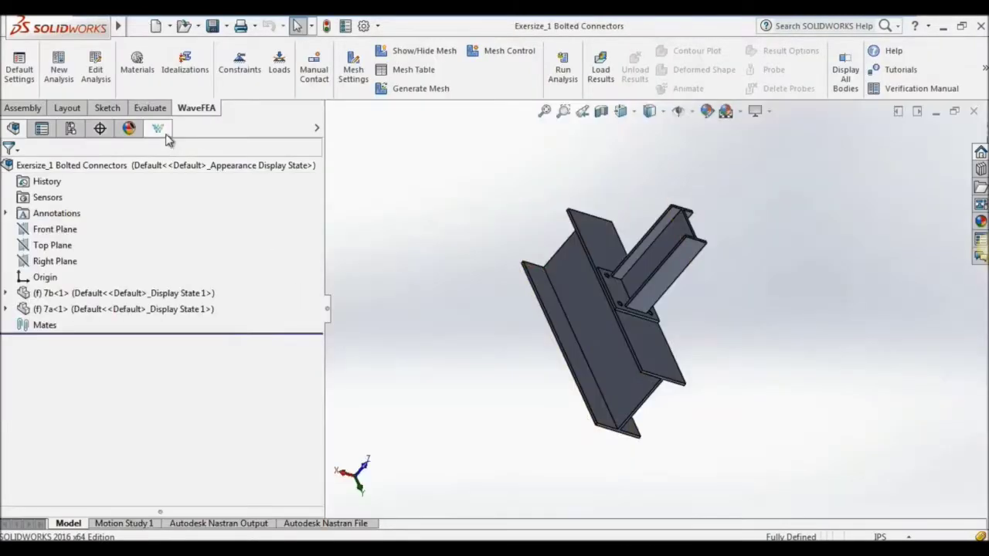
Step: In the WaveFEA tab, widen the model view and set the analysis unit system to English
click(164, 133)
drag(325, 313, 183, 293)
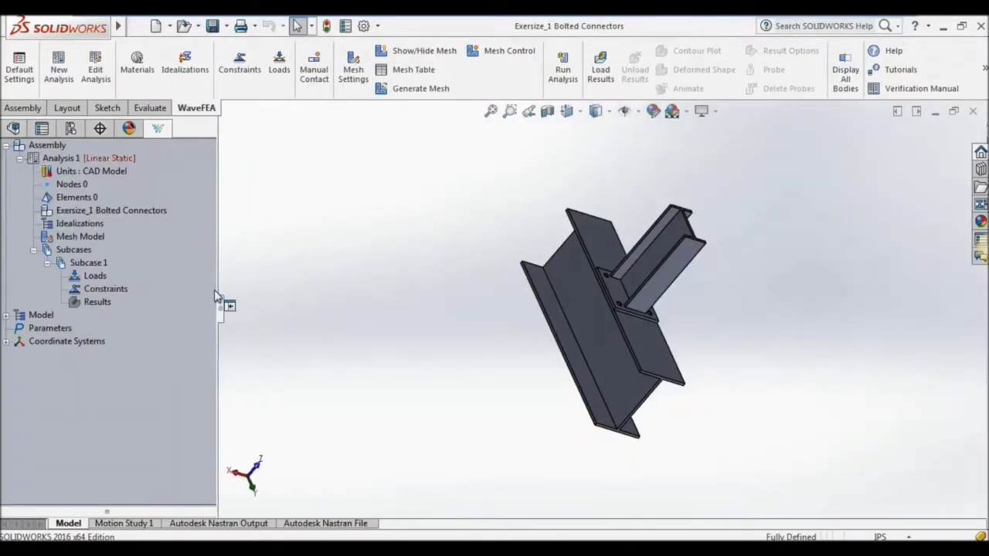
double_click(91, 174)
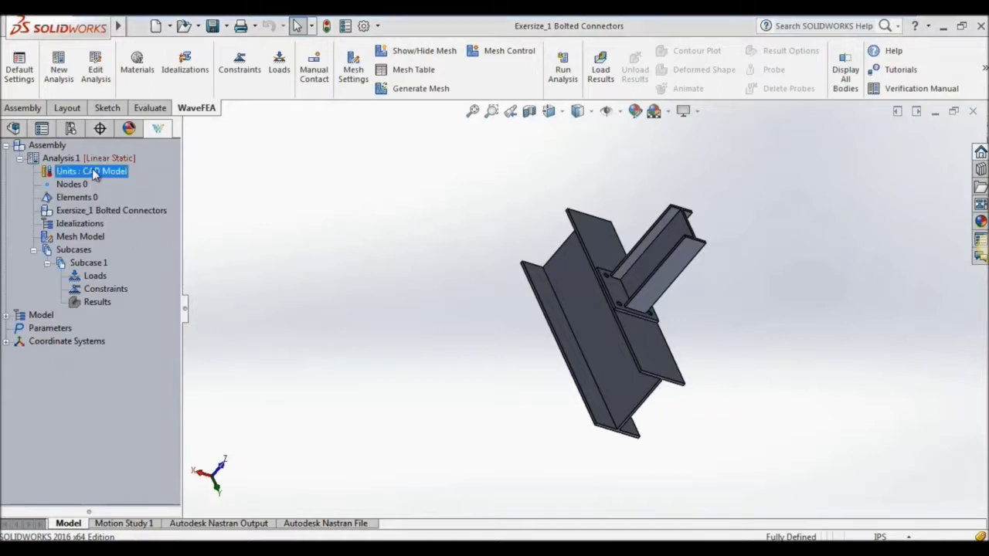
click(255, 141)
click(241, 194)
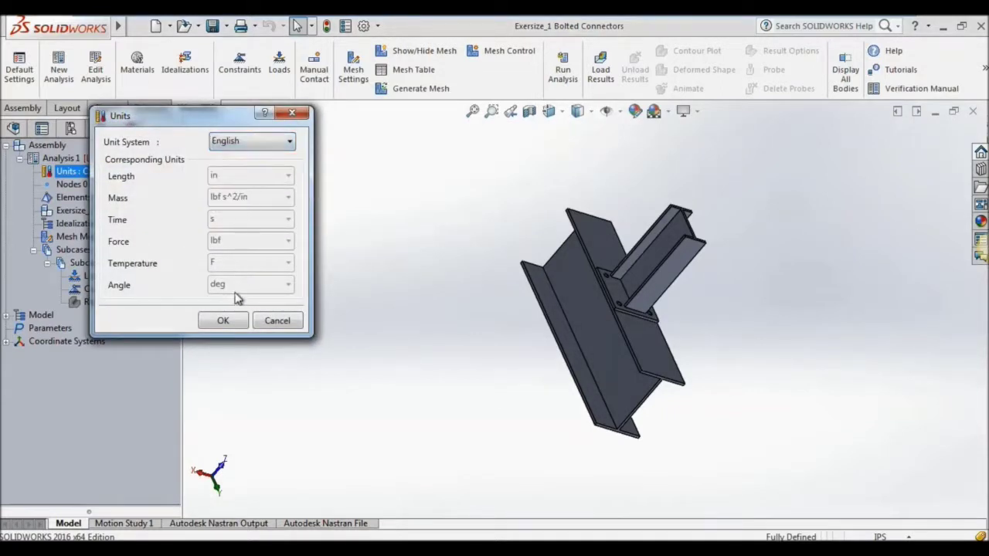
click(223, 320)
click(187, 73)
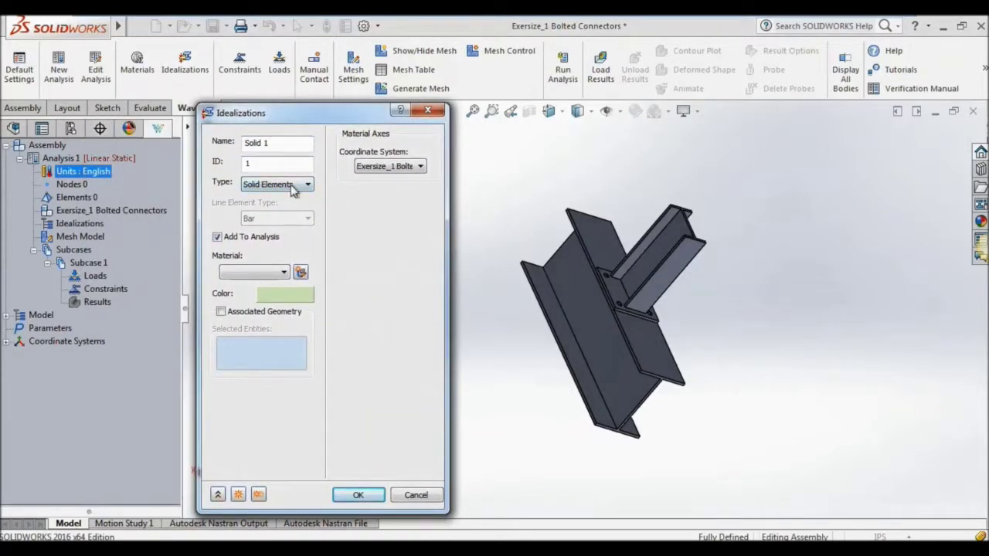
Step: Give Solid 1 solid elements and a new Material 1 with E 30E6 and Poisson's ratio 0.32
click(293, 190)
click(276, 200)
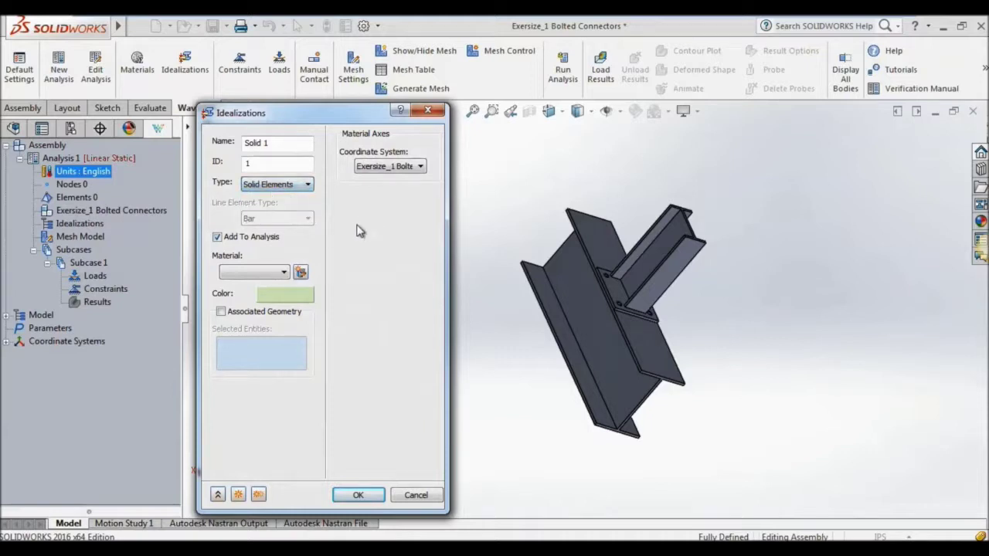
click(307, 273)
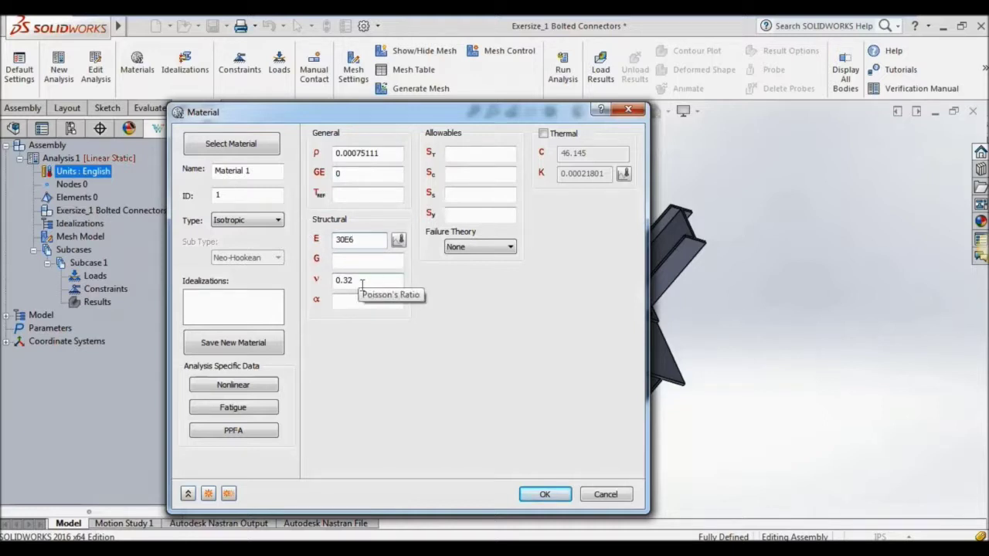
click(543, 496)
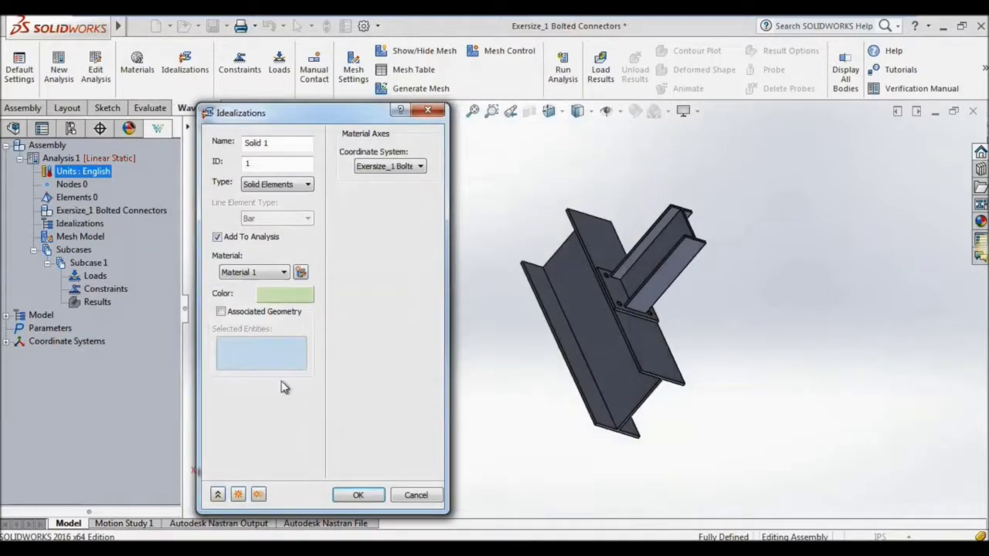
Step: Confirm Solid 1 and generate the parabolic mesh of 10215 nodes and 4866 elements
click(345, 498)
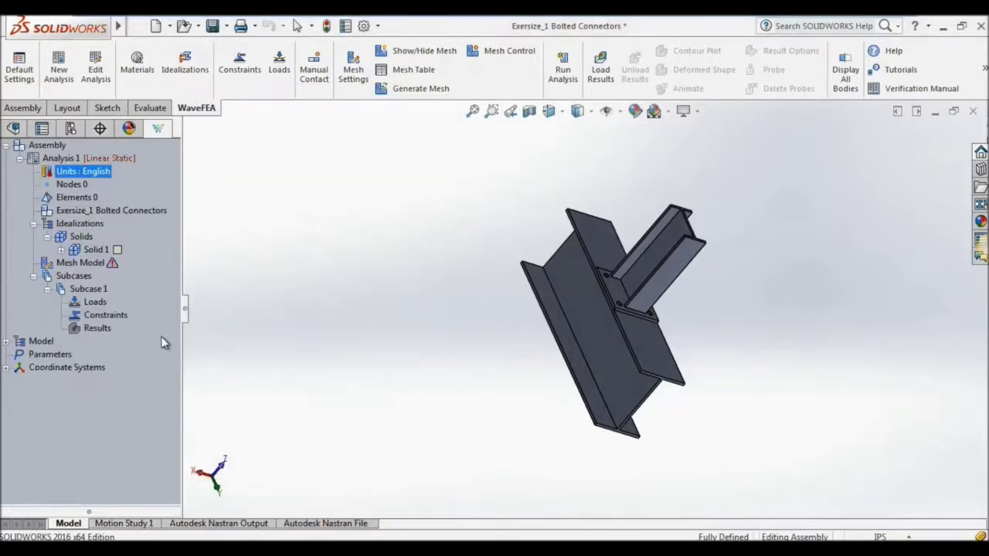
double_click(98, 266)
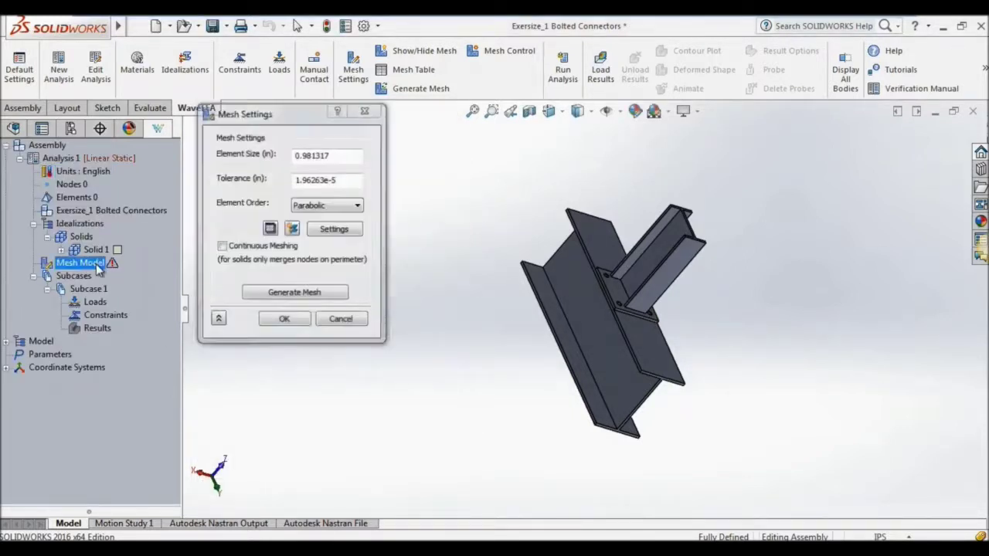
click(315, 298)
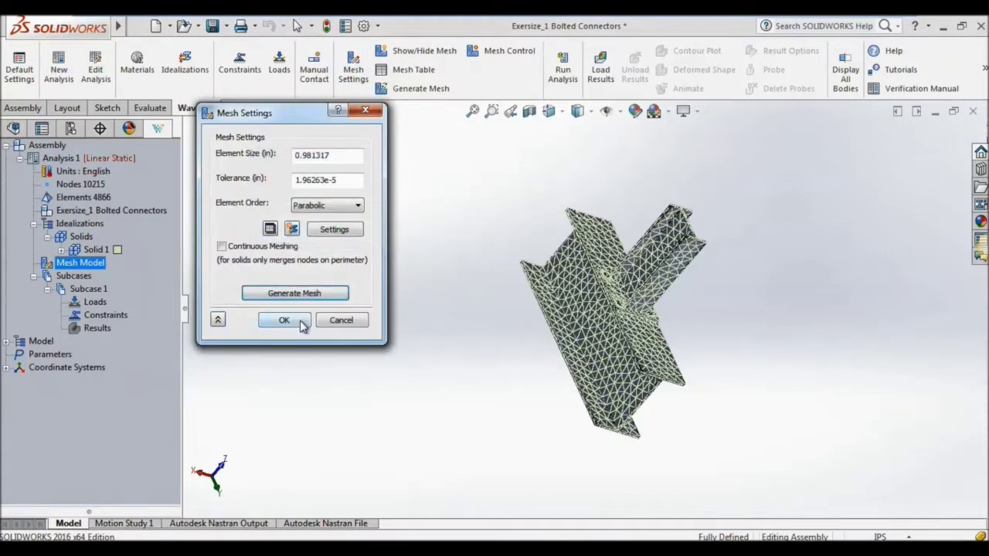
click(284, 319)
middle_drag(324, 332, 303, 345)
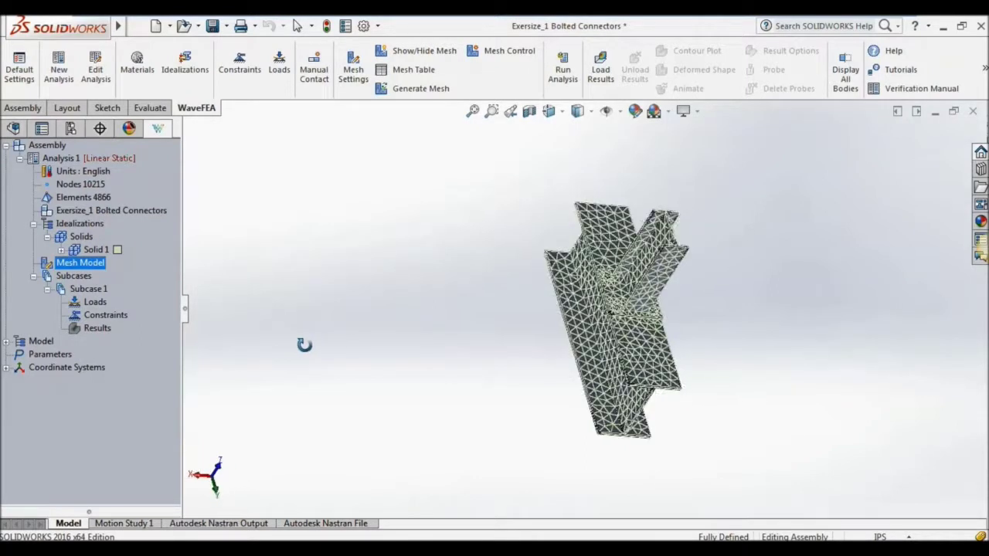
Step: Fix face<17> and face<18> of part 7a-1 in all six degrees of freedom as Constraint 1
click(240, 64)
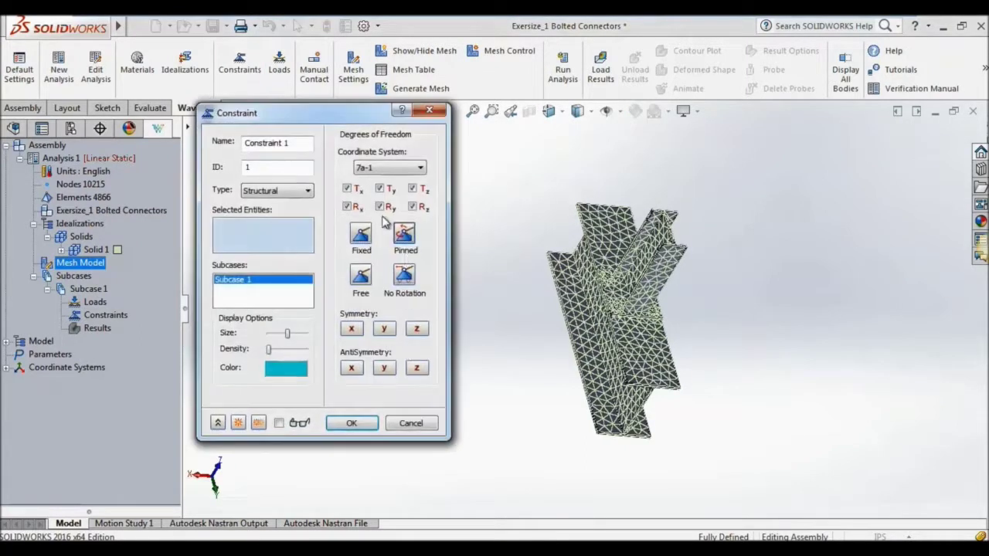
drag(315, 118, 296, 103)
middle_drag(619, 325, 654, 361)
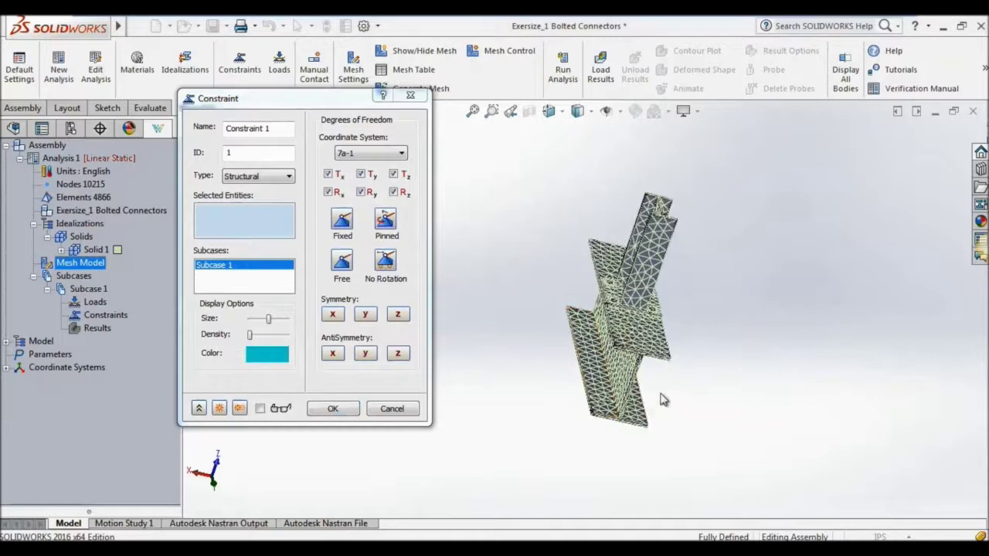
scroll(654, 361, down, 5)
click(590, 245)
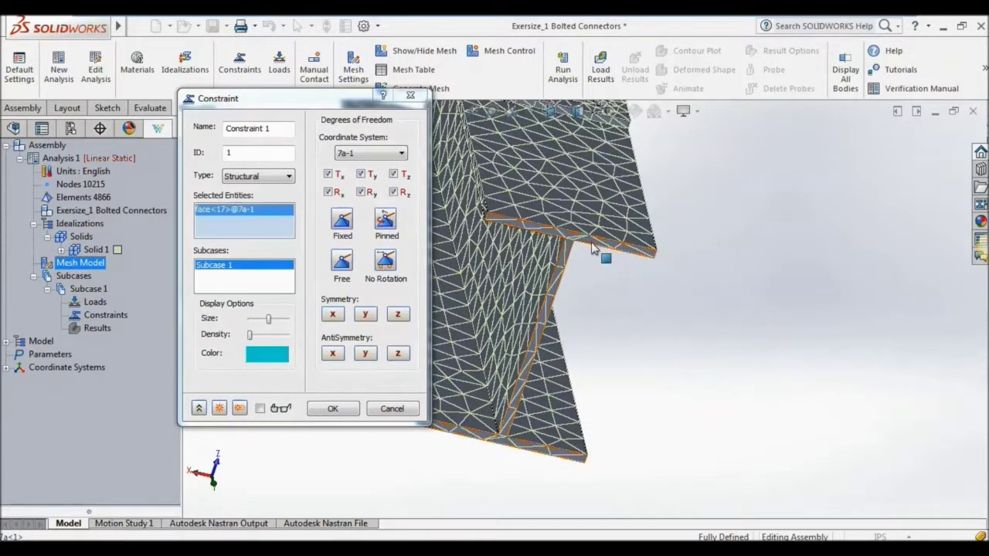
scroll(636, 358, up, 3)
scroll(641, 363, up, 3)
scroll(517, 378, up, 2)
mouse_move(518, 378)
middle_down()
mouse_move(651, 432)
mouse_move(636, 417)
middle_up()
scroll(591, 334, down, 2)
scroll(591, 333, down, 3)
scroll(592, 334, up, 3)
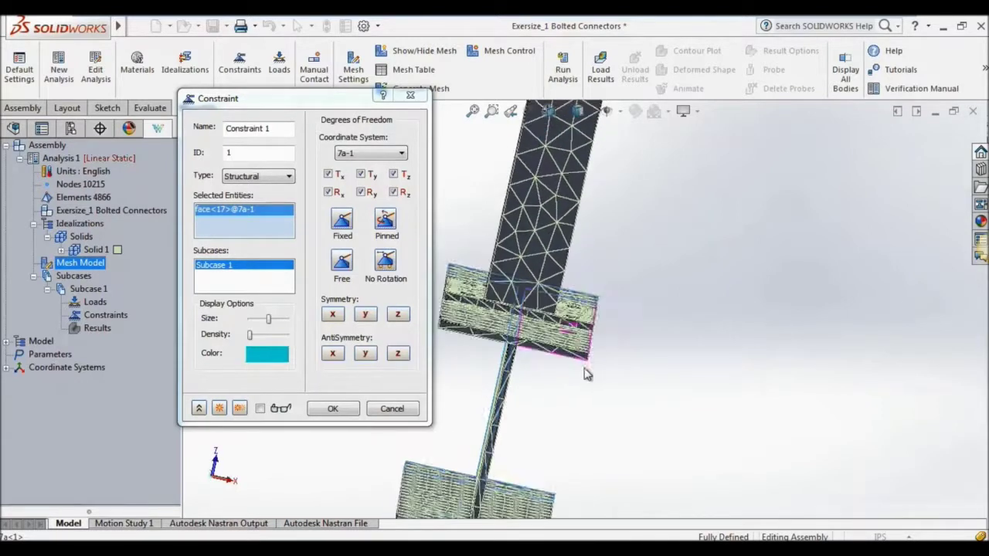
scroll(580, 382, up, 1)
scroll(561, 379, down, 2)
scroll(553, 302, down, 2)
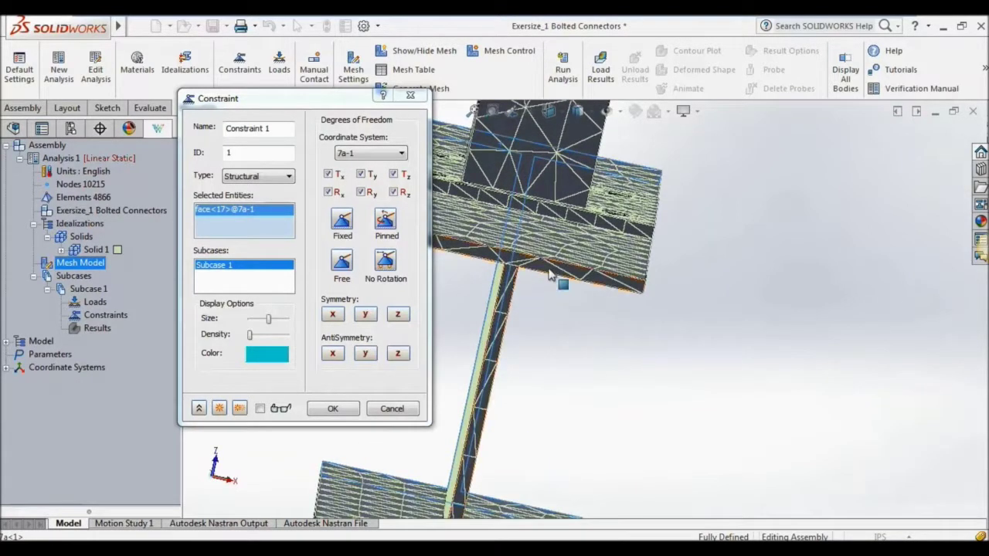
click(550, 275)
scroll(579, 360, up, 3)
scroll(583, 367, up, 3)
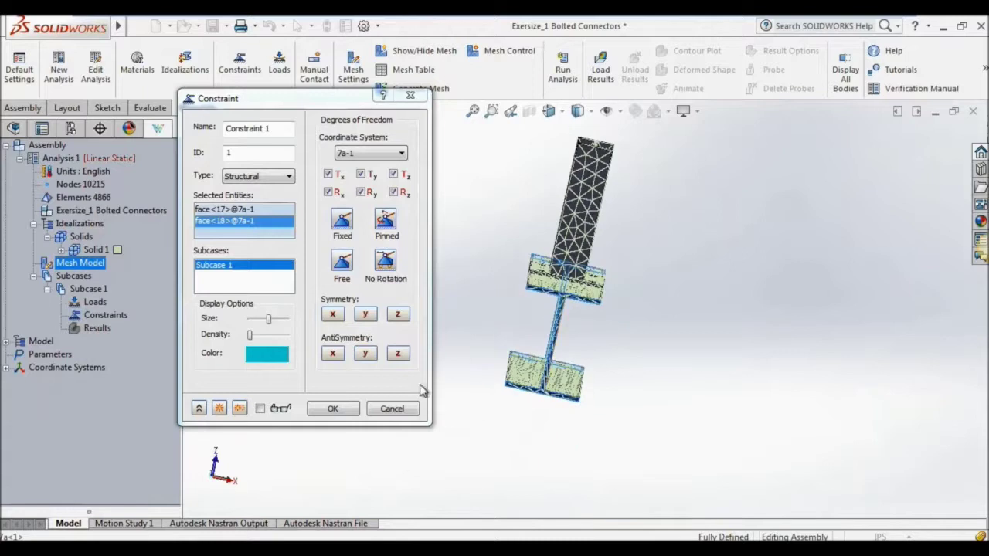
click(345, 414)
Step: Raise Constraint 1's marker density so the constraint symbols display densely on the mesh
middle_drag(423, 413, 374, 418)
double_click(115, 329)
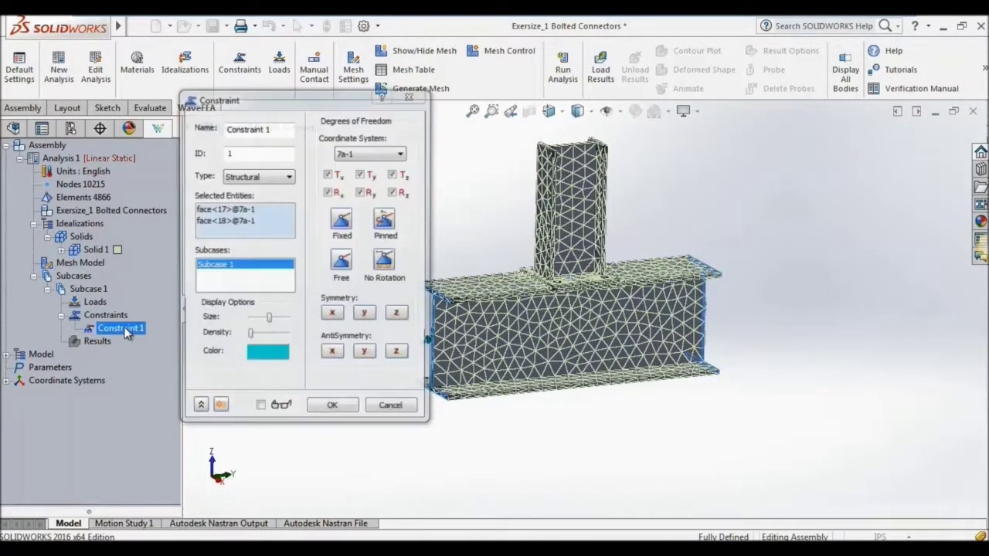
click(268, 335)
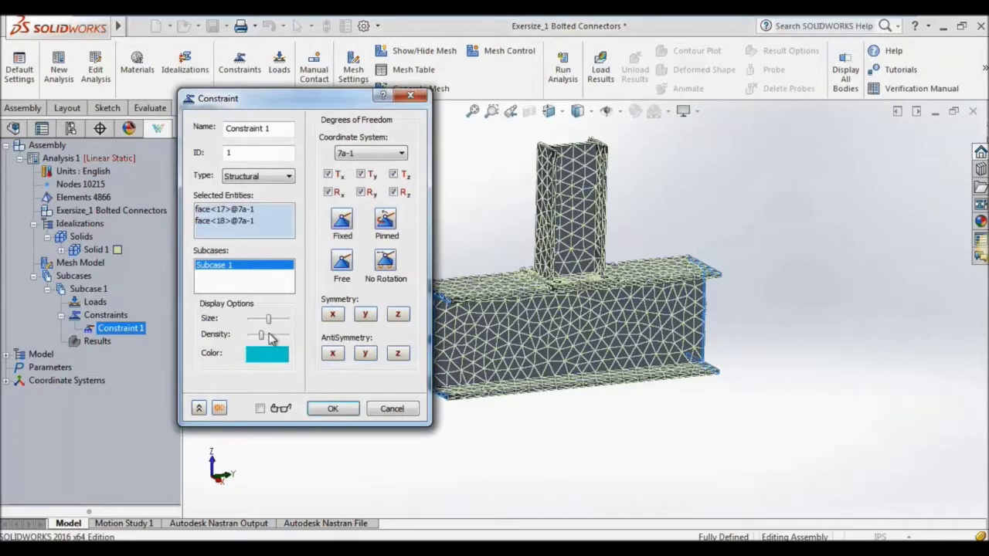
click(334, 411)
middle_drag(469, 470, 641, 495)
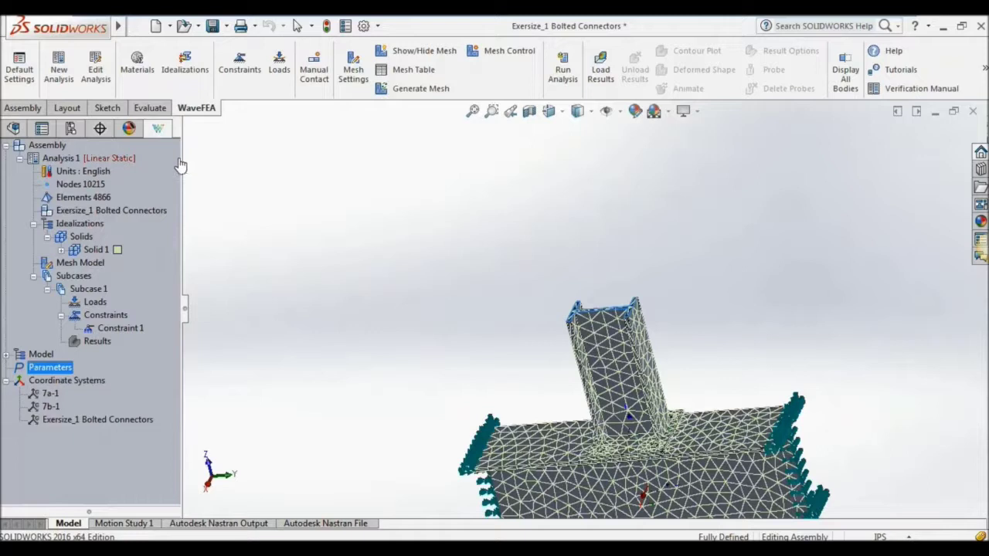
Step: Apply Load 1, a 10000 lbf Z-direction force on part 7b-1's end face, in the assembly coordinate system
click(279, 70)
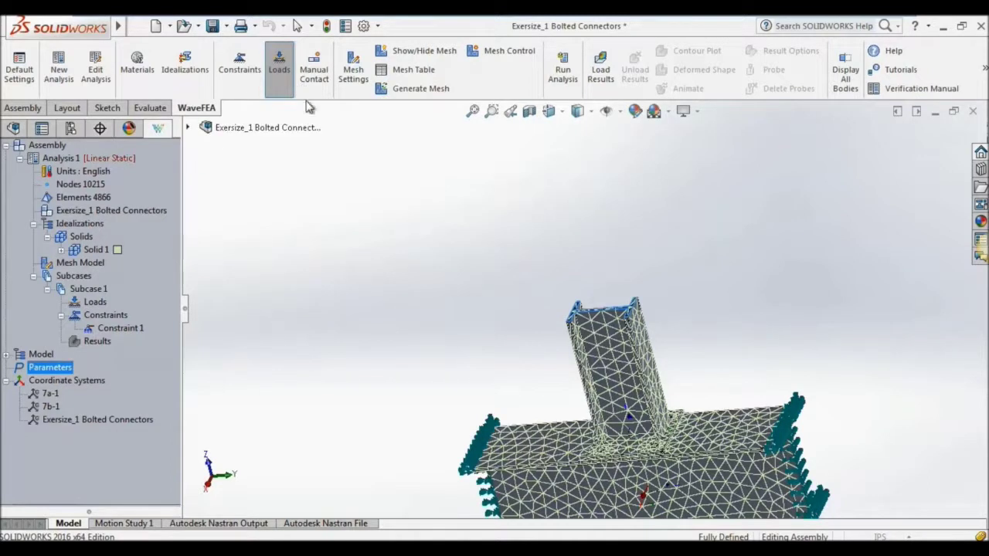
drag(141, 42, 270, 51)
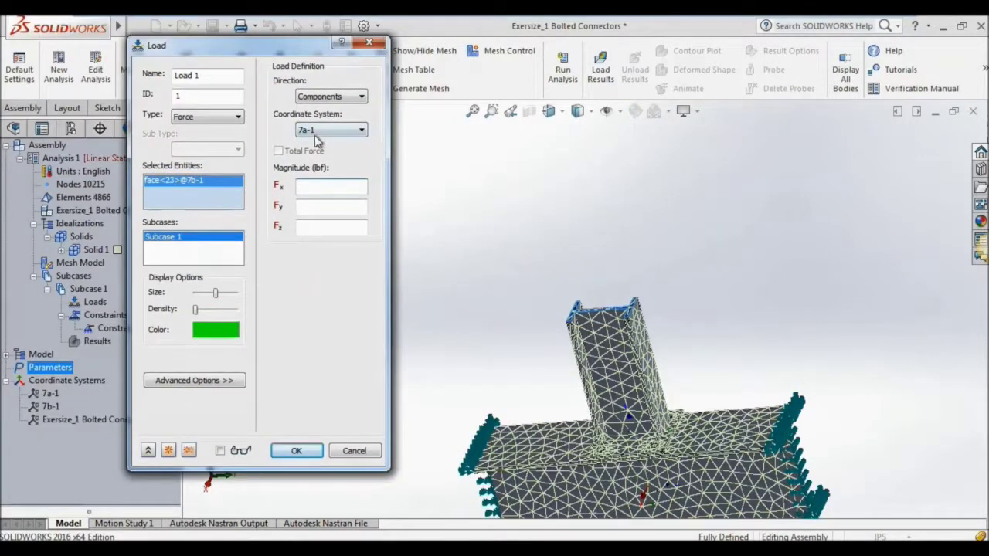
click(316, 133)
click(308, 162)
click(299, 229)
text(10000)
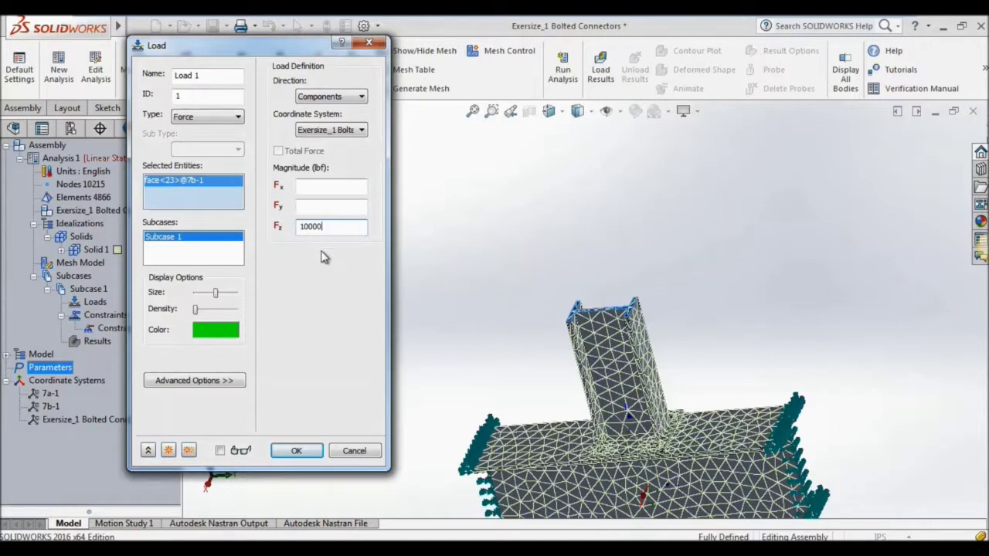
click(297, 451)
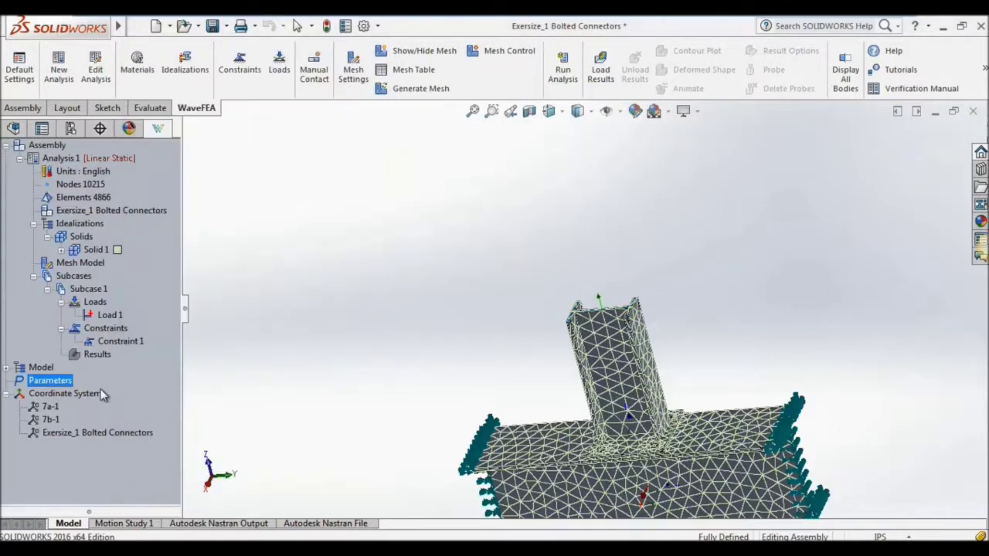
Step: Increase Load 1's arrow density so the load shows as dense green arrows
double_click(110, 315)
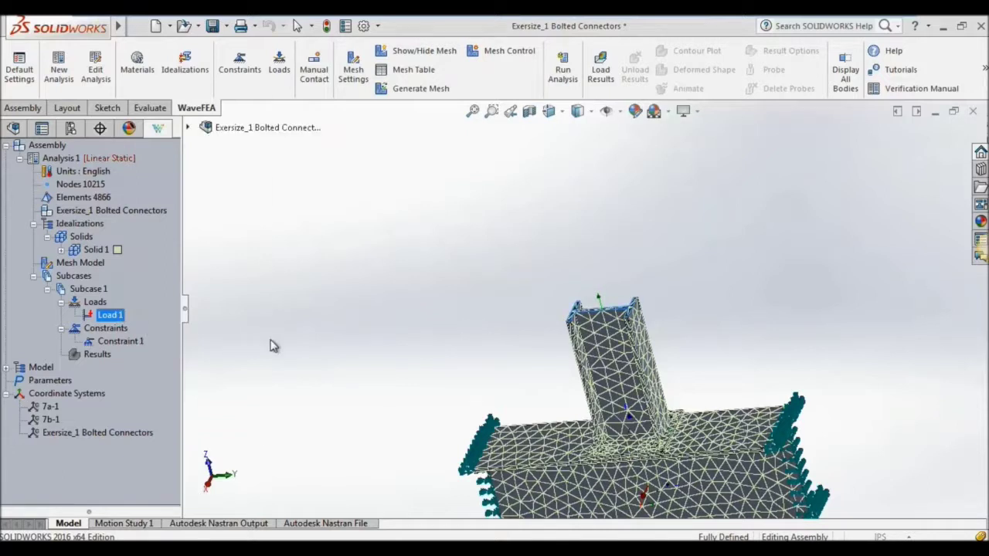
drag(76, 294, 89, 289)
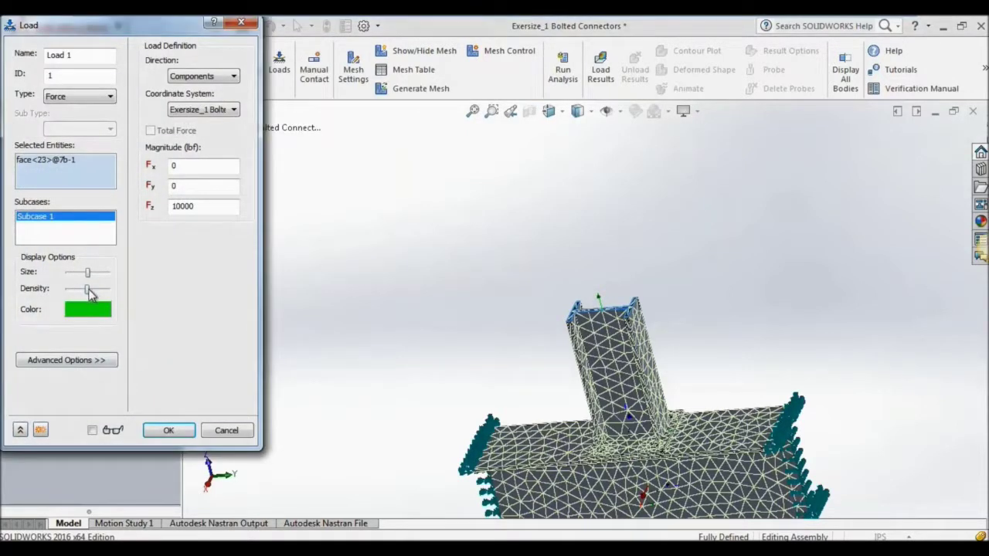
click(169, 434)
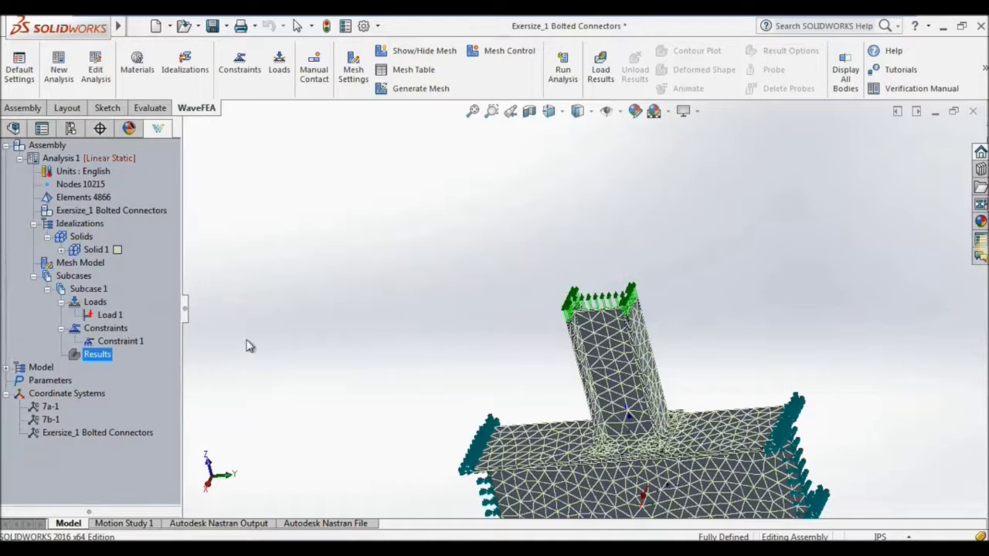
Step: Create a new Connector 1 under the Model tree's Connectors branch with type Bolt
scroll(222, 313, down, 2)
scroll(402, 353, up, 1)
scroll(403, 353, up, 1)
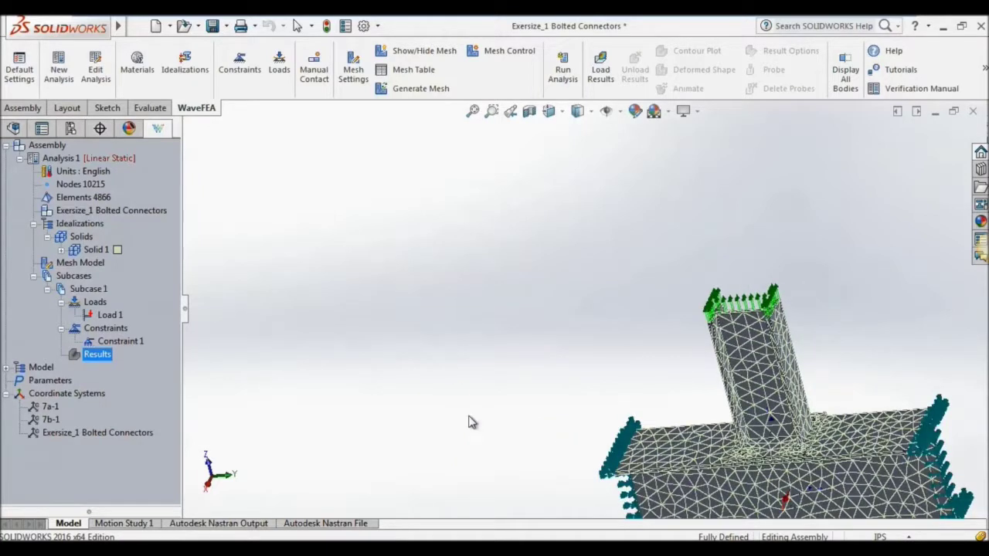
scroll(442, 327, up, 1)
scroll(425, 322, up, 2)
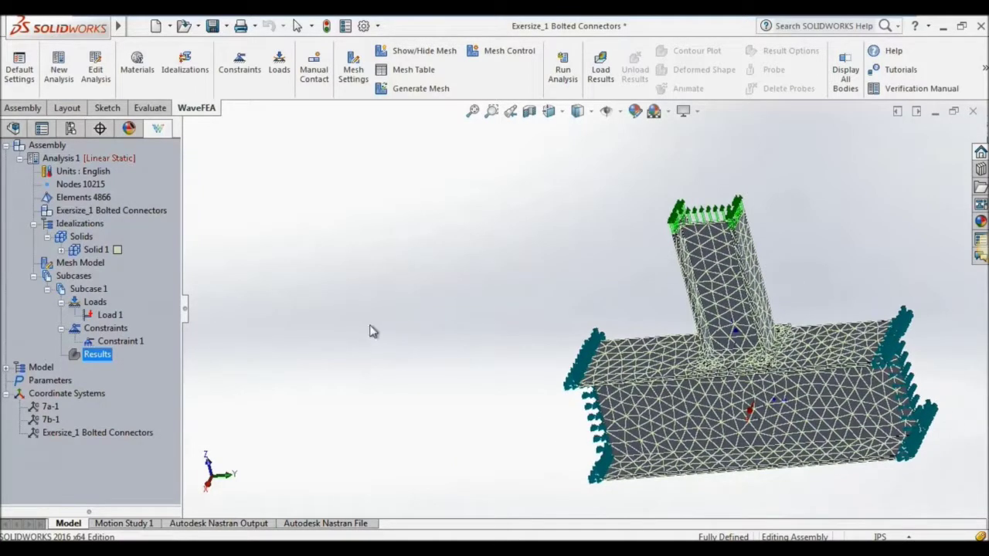
click(7, 367)
scroll(46, 390, down, 2)
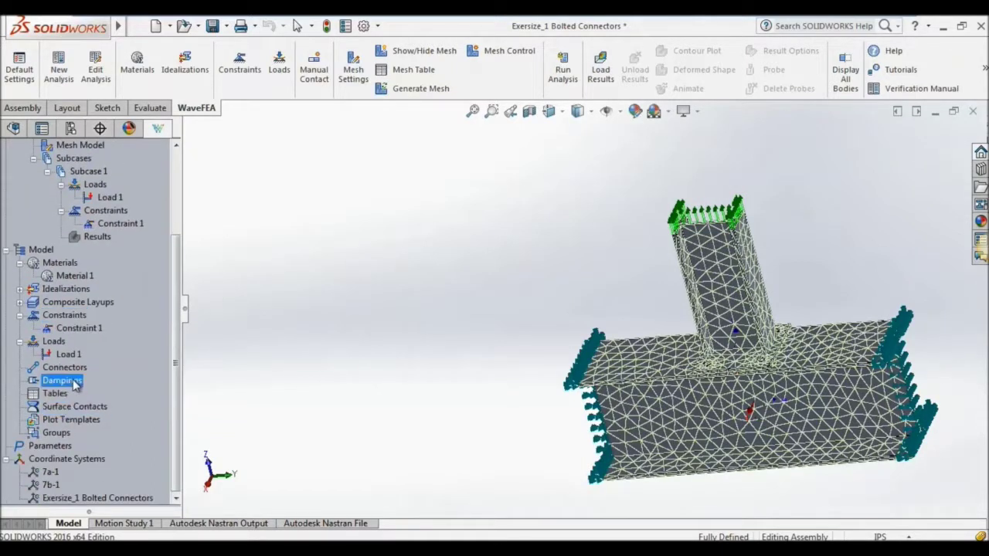
click(76, 369)
right_click(82, 375)
click(108, 381)
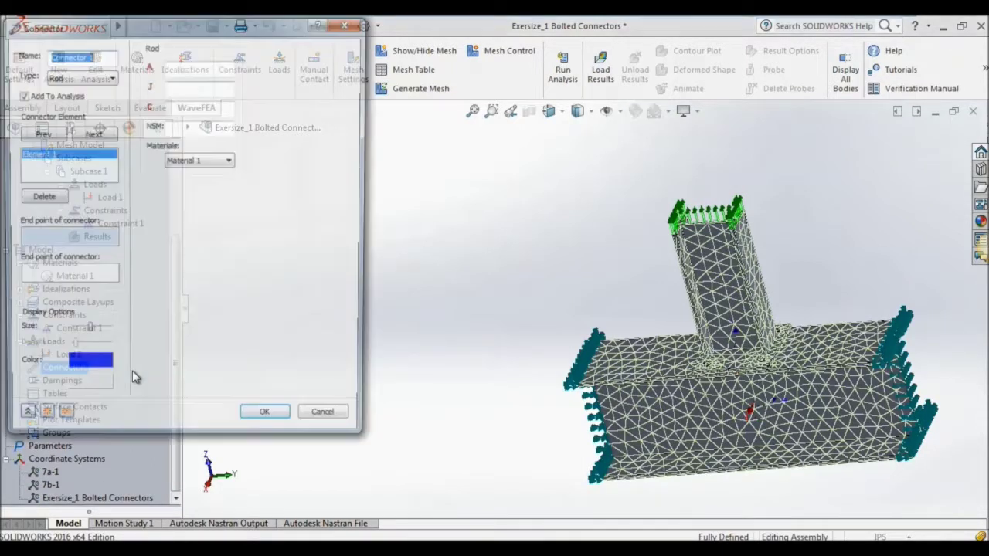
drag(163, 25, 295, 47)
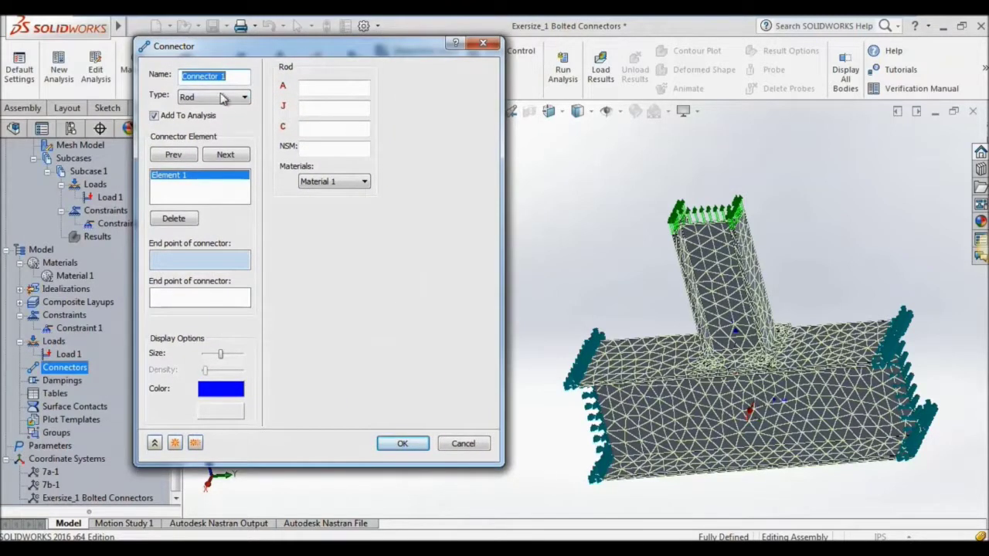
click(215, 95)
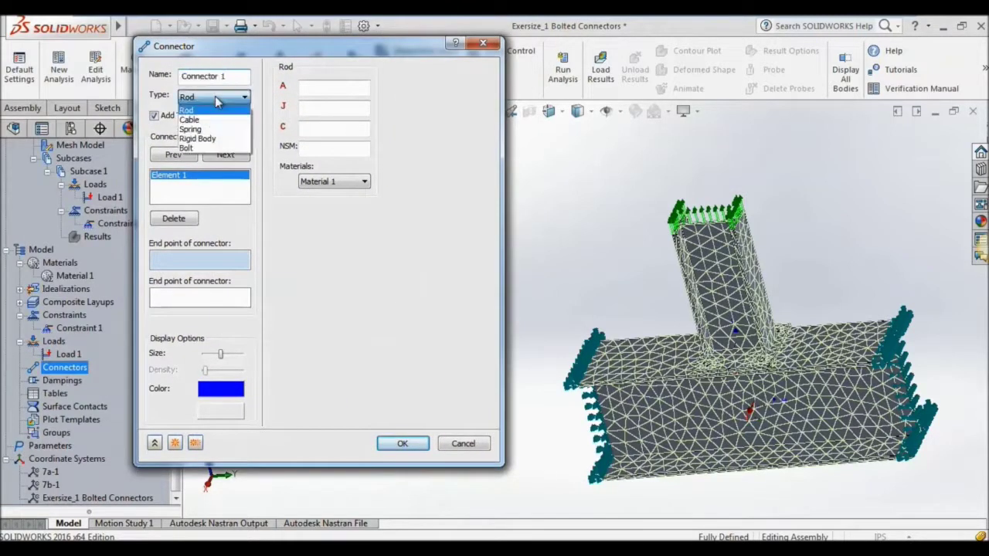
click(197, 148)
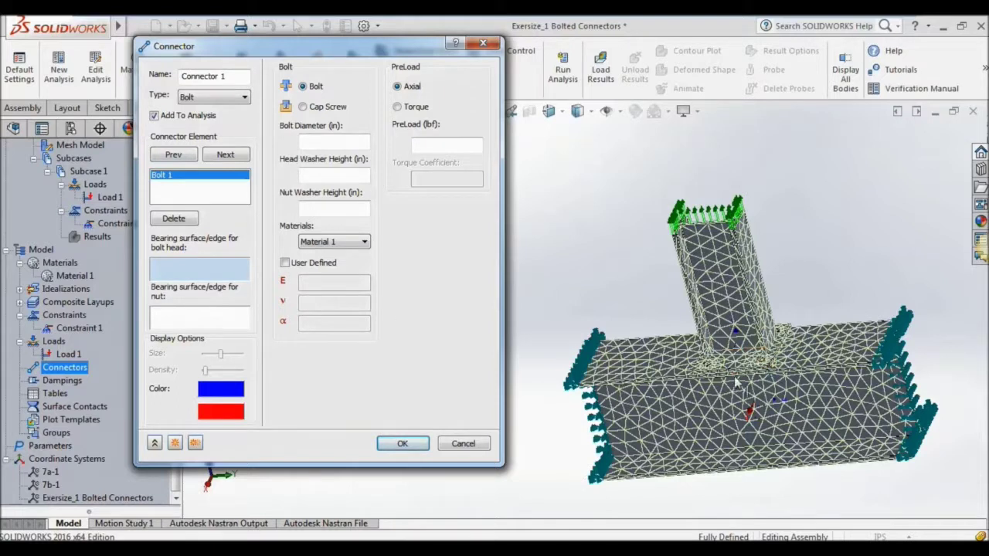
Step: Define Bolt 1 (0.375 in) with its head face on part 7a-1 and nut face on 7b-1
mouse_move(735, 382)
middle_down()
mouse_move(690, 347)
mouse_move(645, 344)
middle_up()
scroll(690, 348, down, 3)
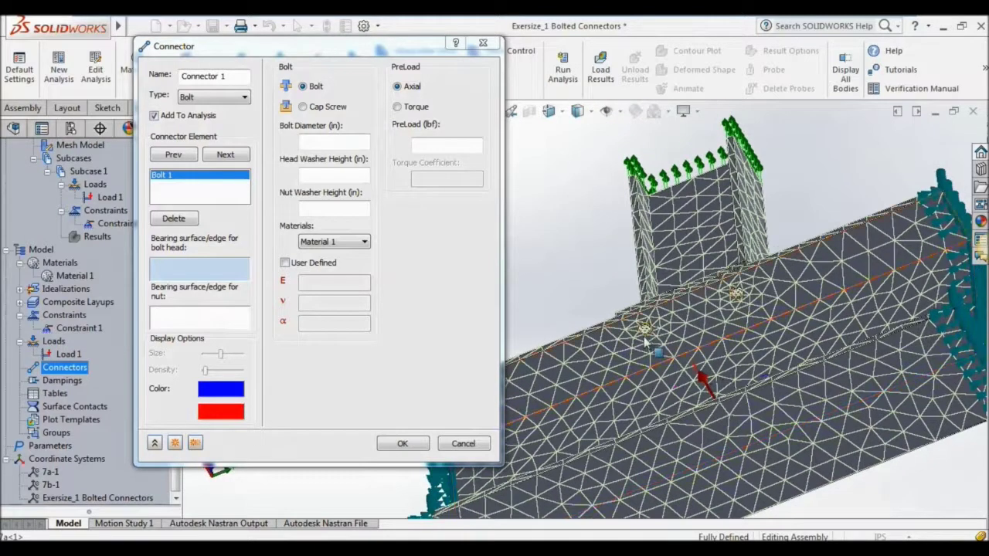
scroll(657, 349, down, 3)
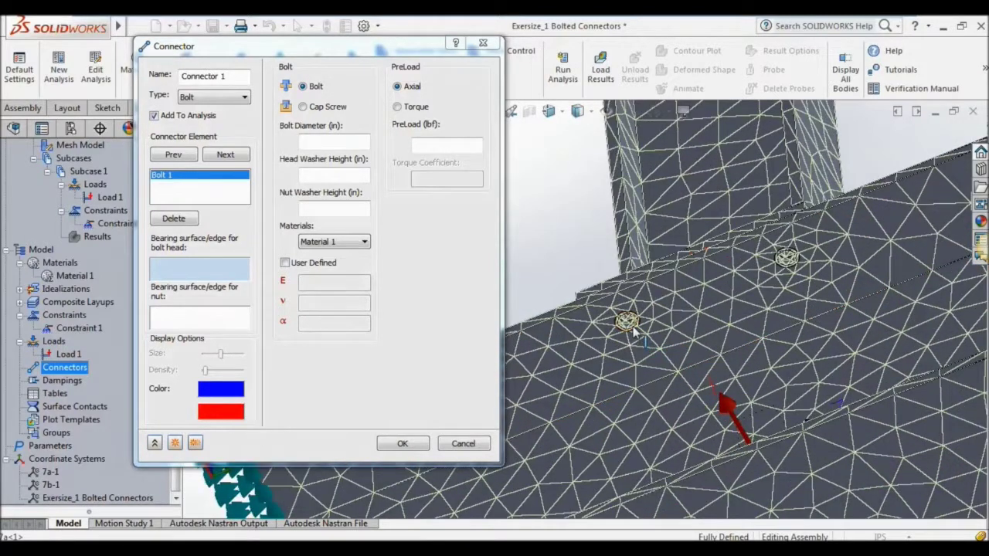
scroll(633, 332, down, 2)
scroll(634, 332, down, 3)
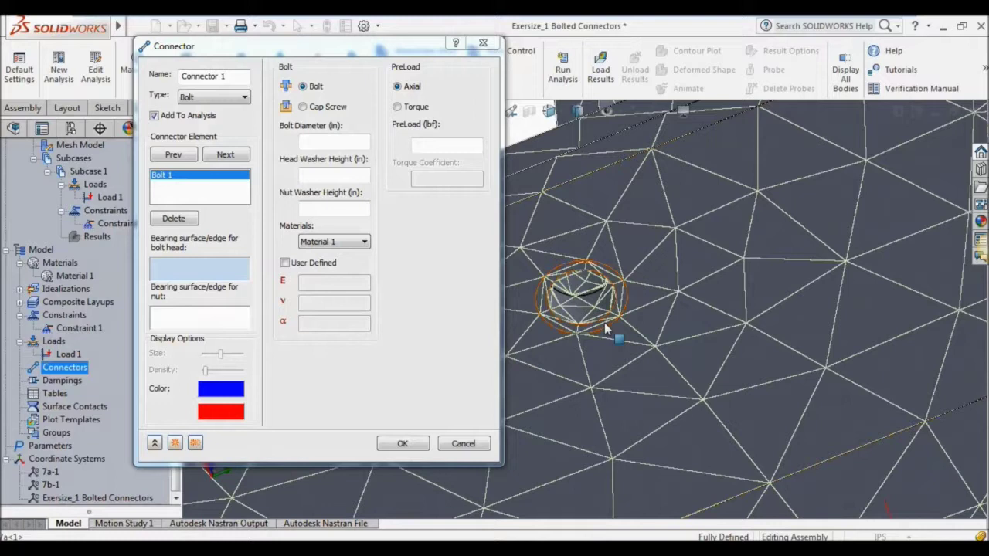
scroll(591, 331, down, 2)
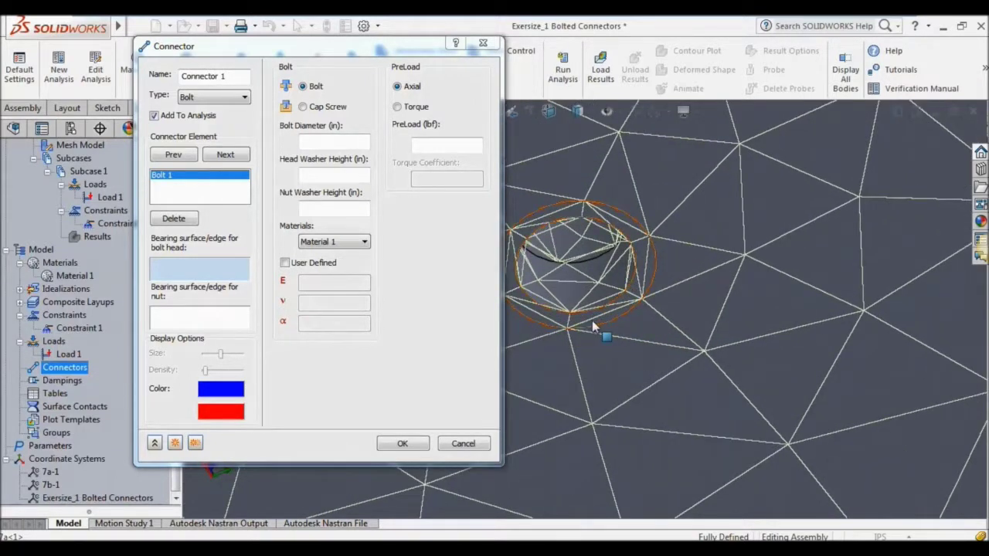
click(593, 330)
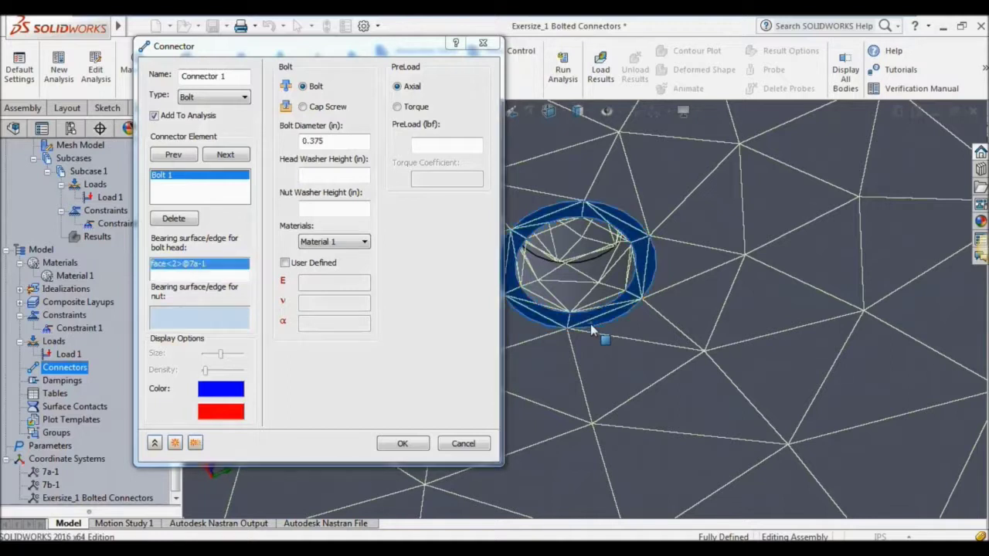
scroll(588, 340, up, 2)
middle_drag(587, 340, 657, 530)
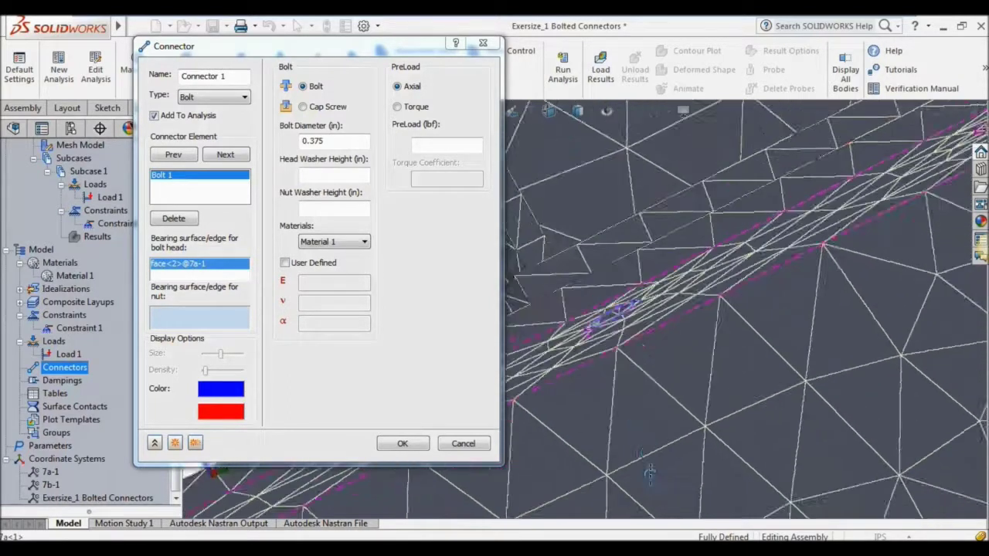
scroll(610, 325, down, 2)
scroll(610, 324, down, 2)
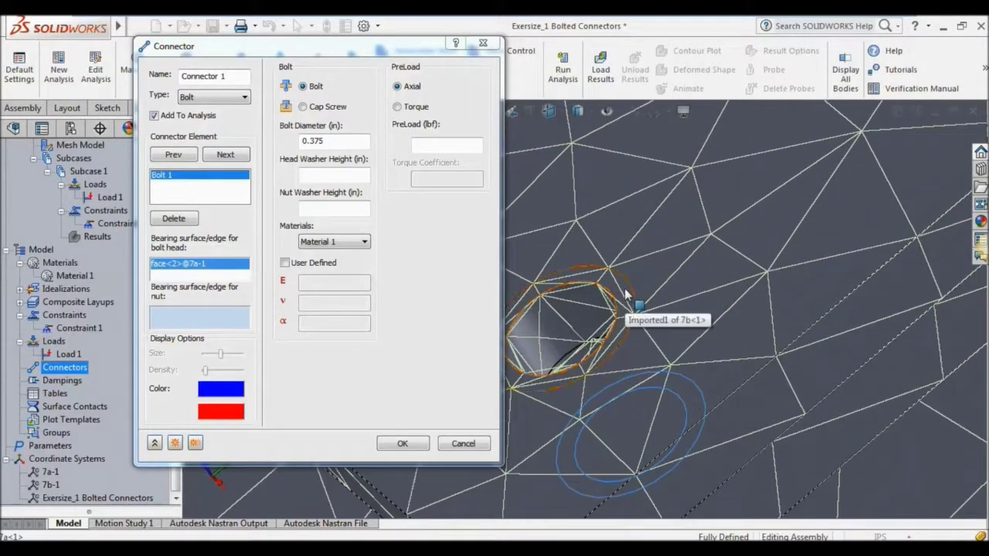
click(640, 313)
mouse_move(640, 313)
middle_down()
mouse_move(671, 268)
mouse_move(708, 332)
mouse_move(271, 437)
middle_up()
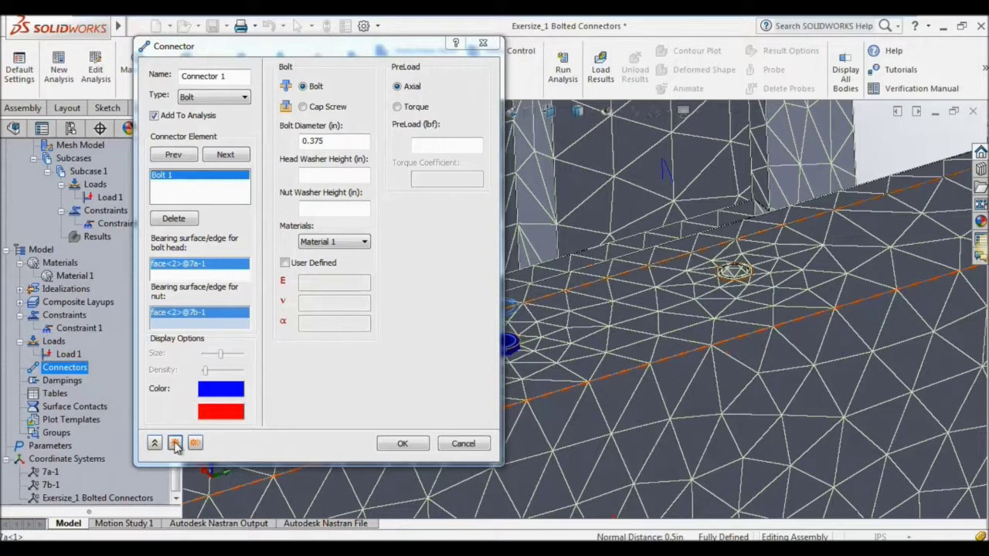
Step: Add Bolt 2, picking a second hole face on 7a-1 for its head and faces for its nut
click(224, 155)
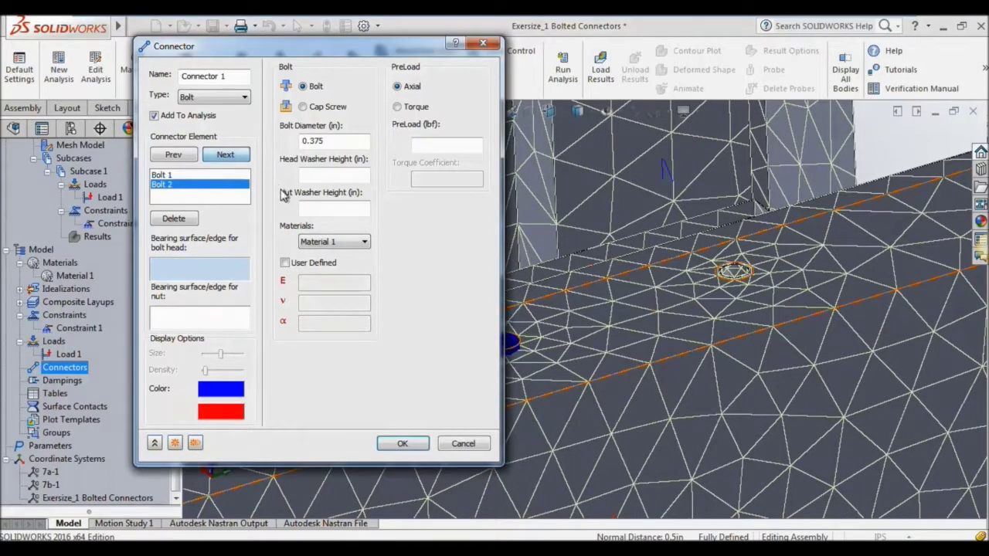
scroll(734, 325, down, 3)
scroll(693, 264, down, 3)
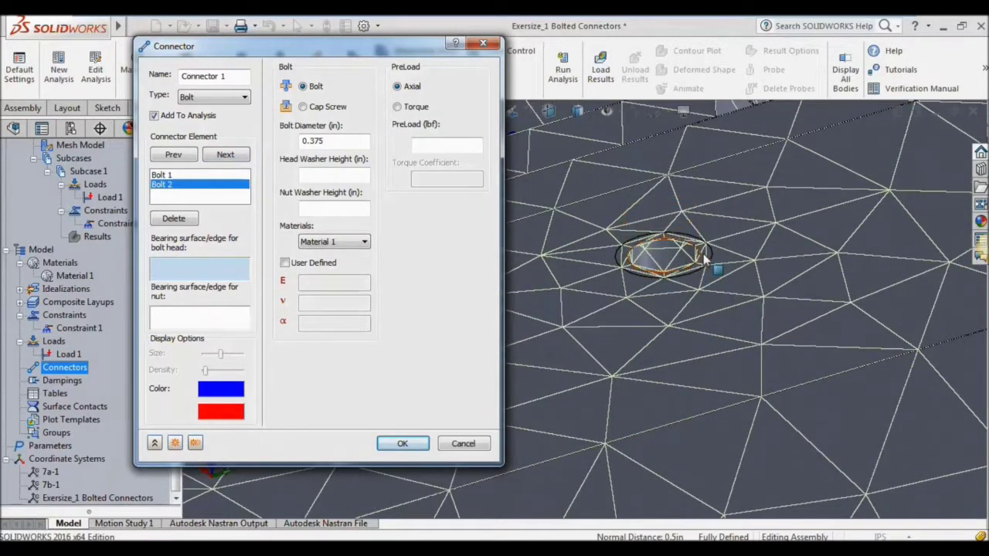
click(705, 257)
scroll(680, 290, up, 2)
scroll(679, 298, up, 3)
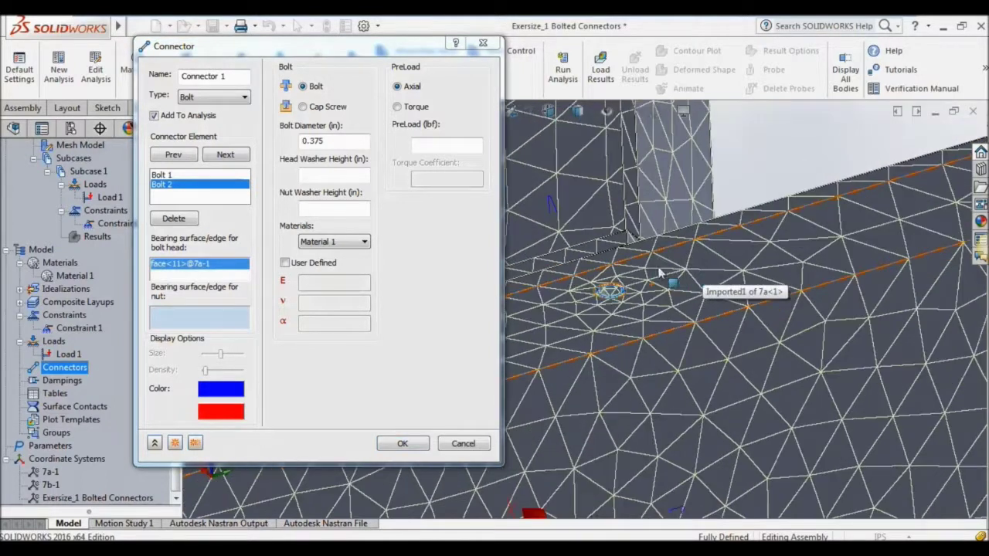
scroll(679, 303, up, 2)
scroll(678, 304, down, 3)
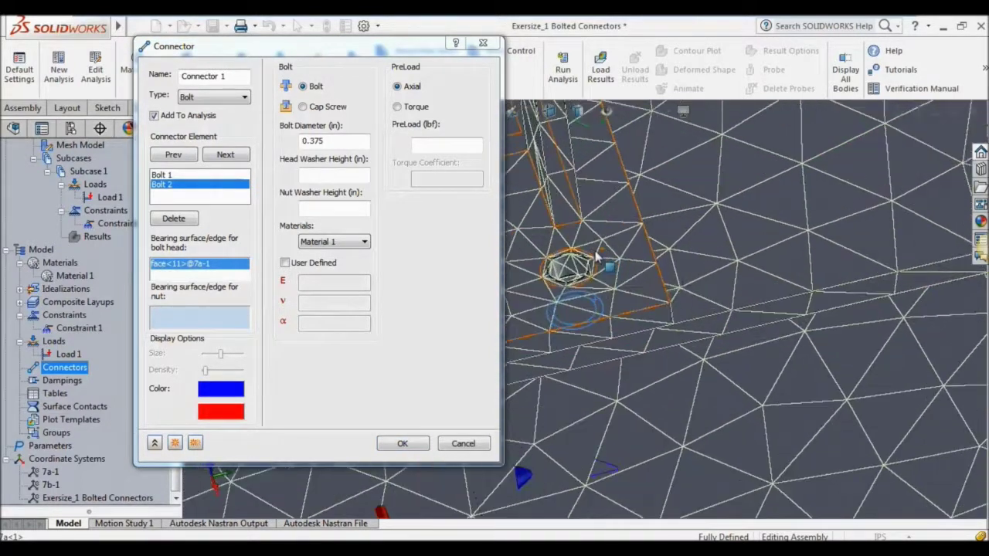
middle_drag(678, 304, 591, 274)
click(591, 277)
scroll(643, 299, up, 3)
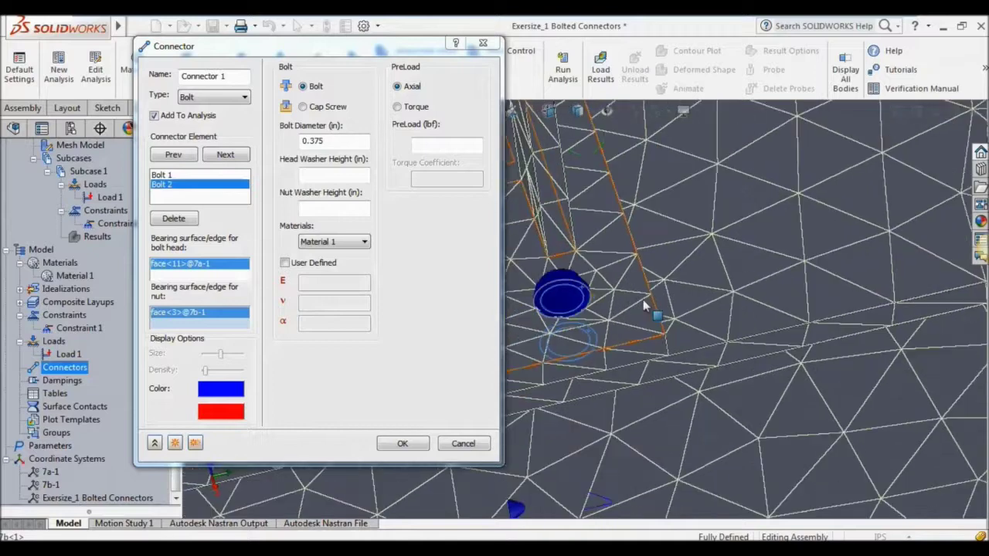
scroll(646, 301, up, 2)
scroll(652, 298, up, 2)
mouse_move(633, 323)
middle_down()
mouse_move(738, 337)
mouse_move(858, 412)
middle_up()
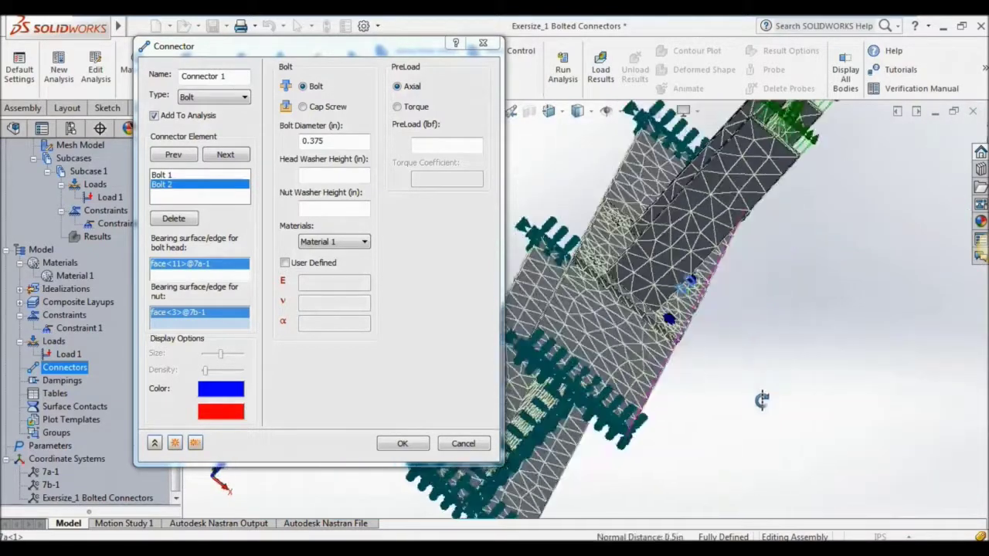
scroll(563, 219, down, 3)
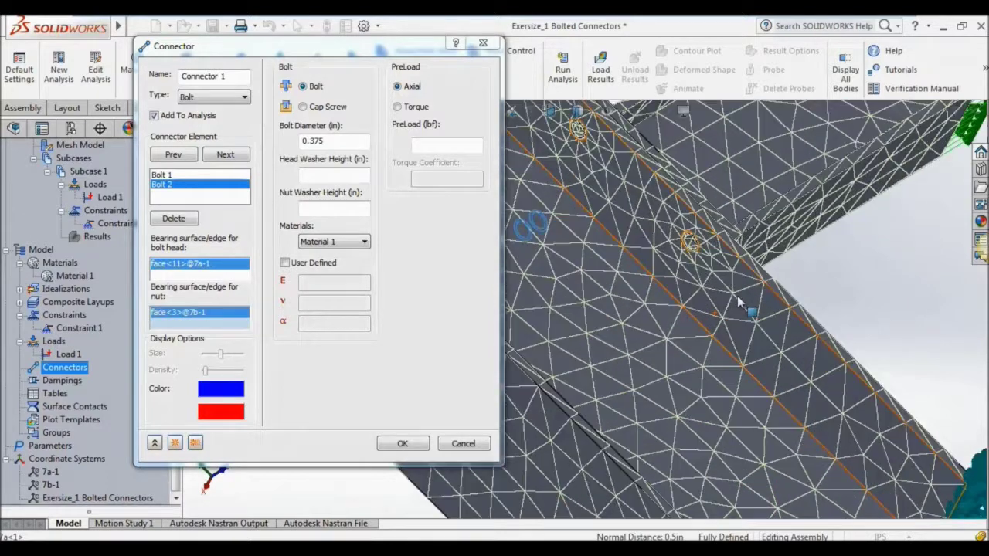
scroll(563, 219, down, 3)
scroll(563, 218, down, 2)
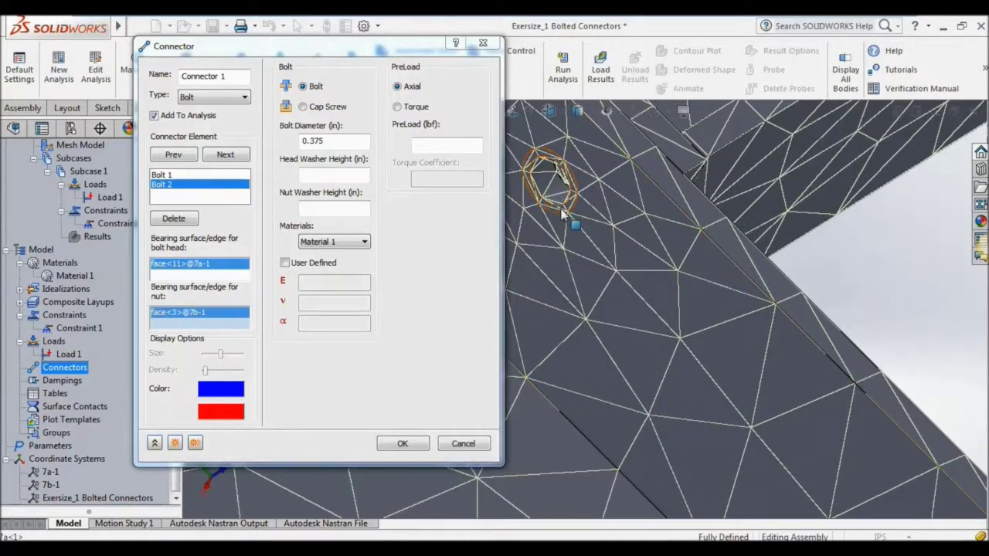
click(562, 218)
middle_drag(600, 235, 599, 252)
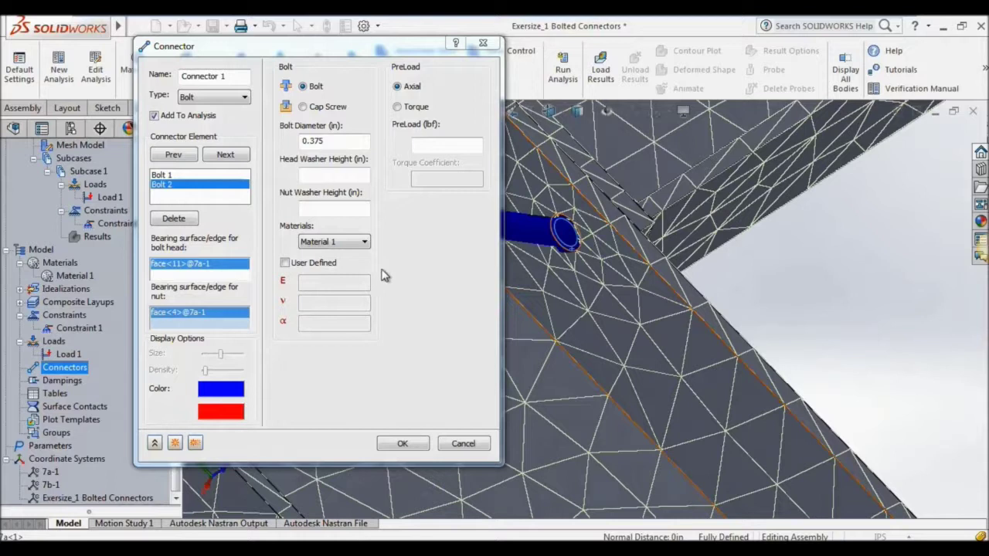
Step: Remove Bolt 2's wrongly picked nut face and set its nut face on part 7b-1
right_click(192, 317)
click(210, 325)
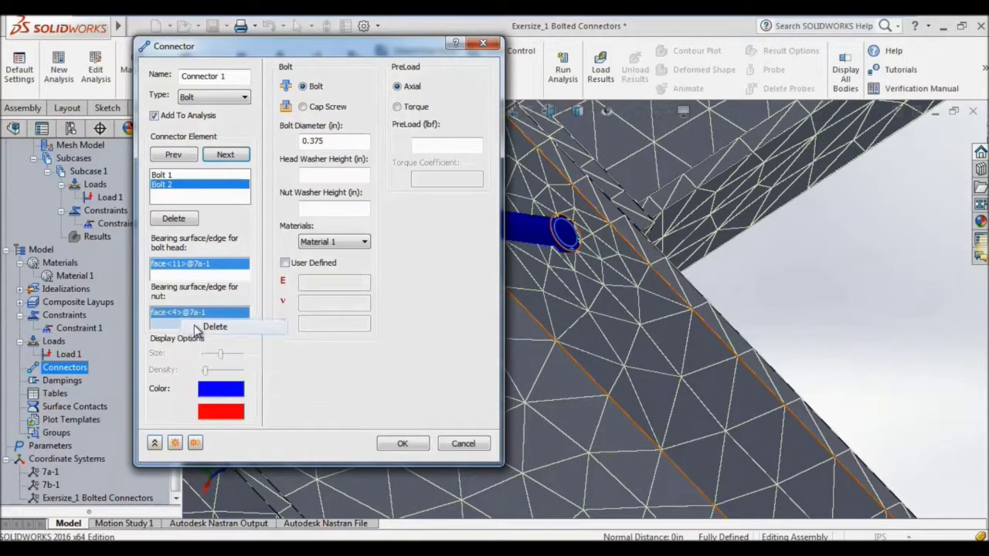
mouse_move(690, 355)
middle_down()
mouse_move(543, 250)
mouse_move(457, 144)
middle_up()
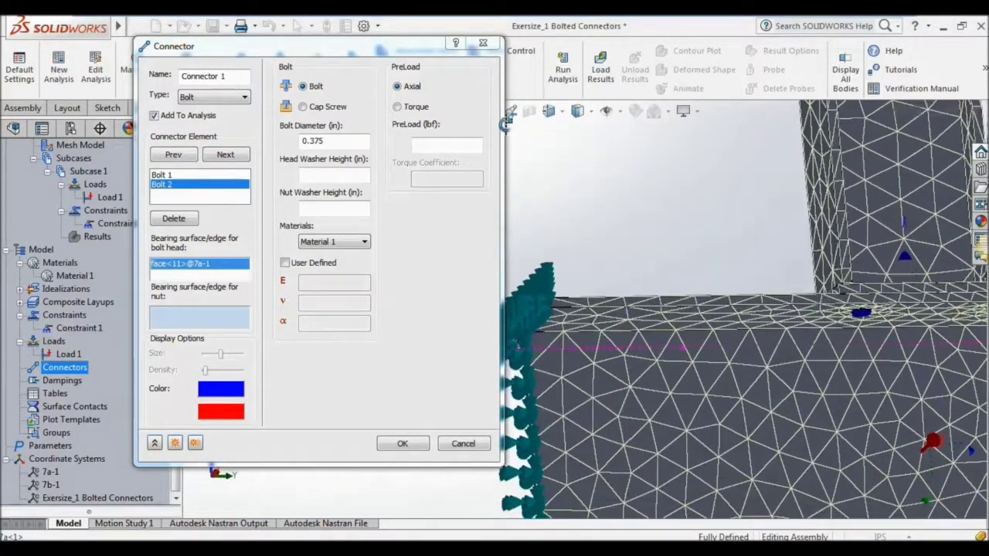
middle_drag(850, 352, 836, 389)
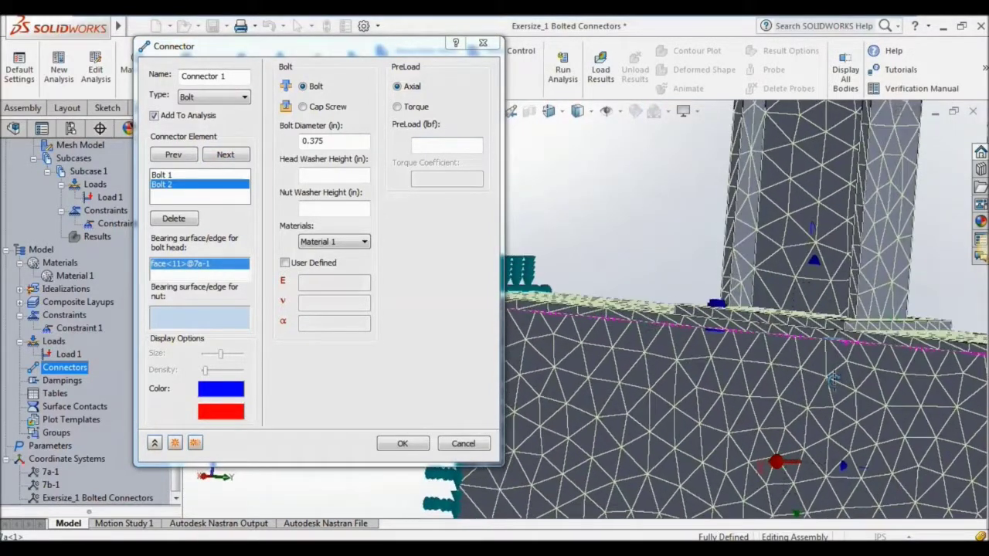
scroll(823, 355, up, 2)
scroll(806, 315, up, 3)
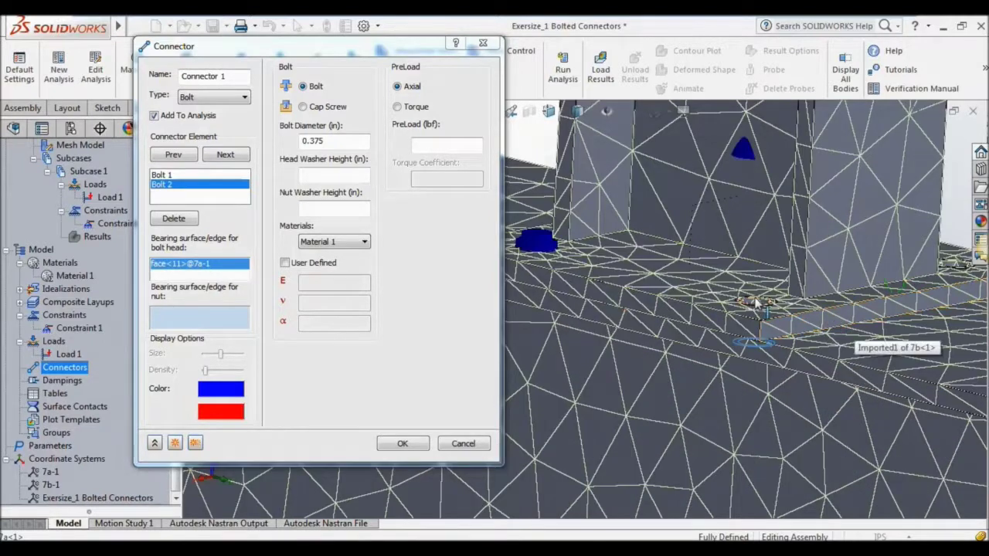
scroll(757, 303, up, 3)
click(730, 311)
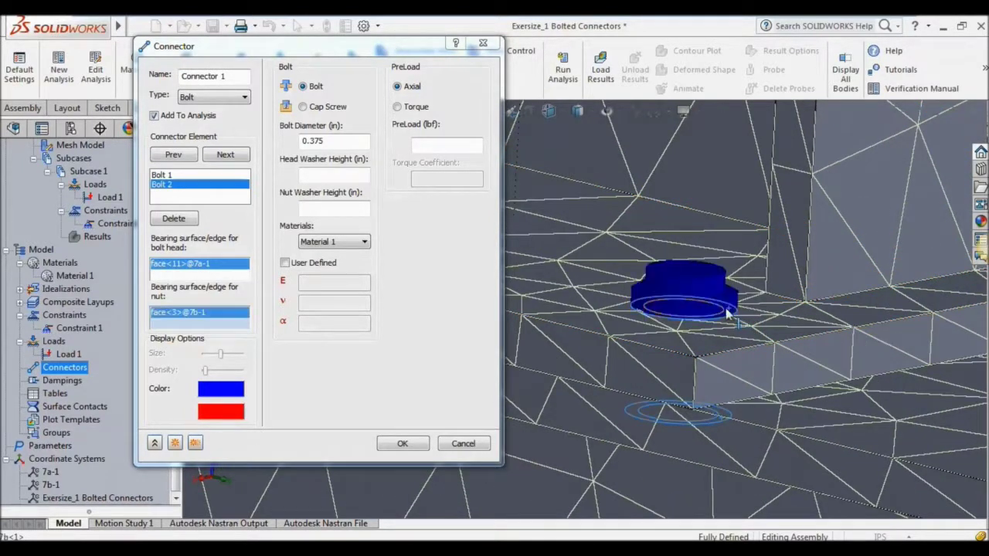
Step: Define Bolt 3 with its head face on part 7a-1 and nut face on 7b-1
click(226, 154)
scroll(828, 333, down, 2)
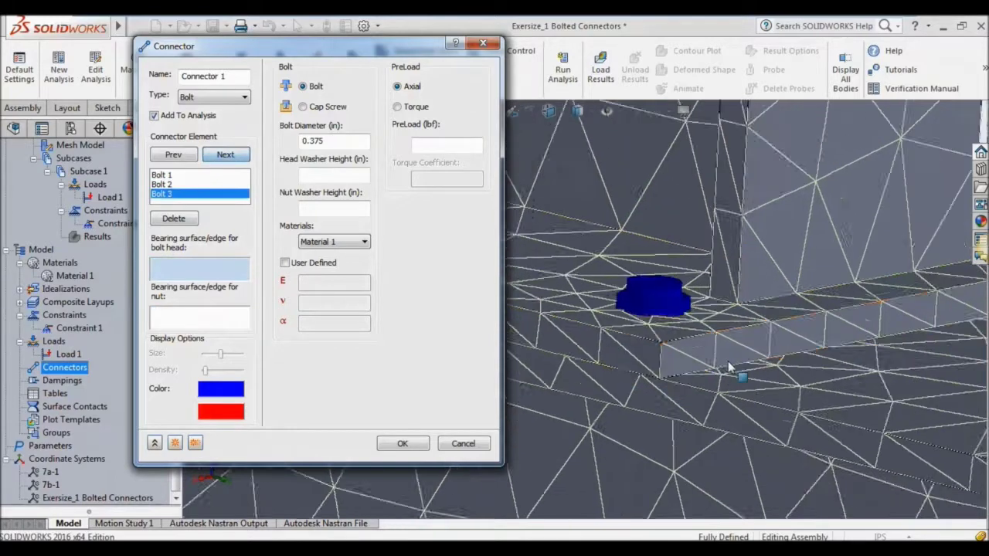
scroll(829, 334, down, 2)
scroll(829, 334, down, 2)
middle_drag(828, 333, 878, 349)
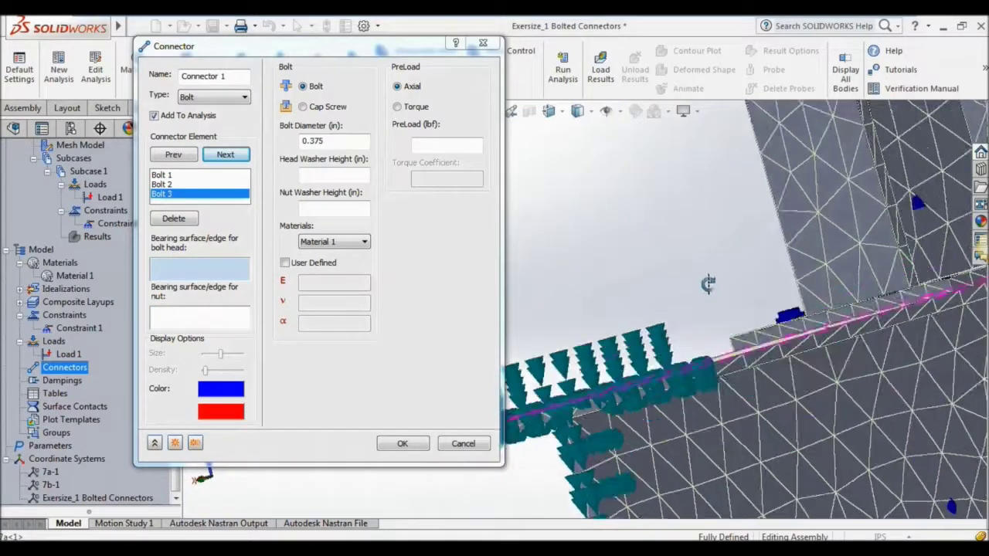
scroll(958, 324, up, 3)
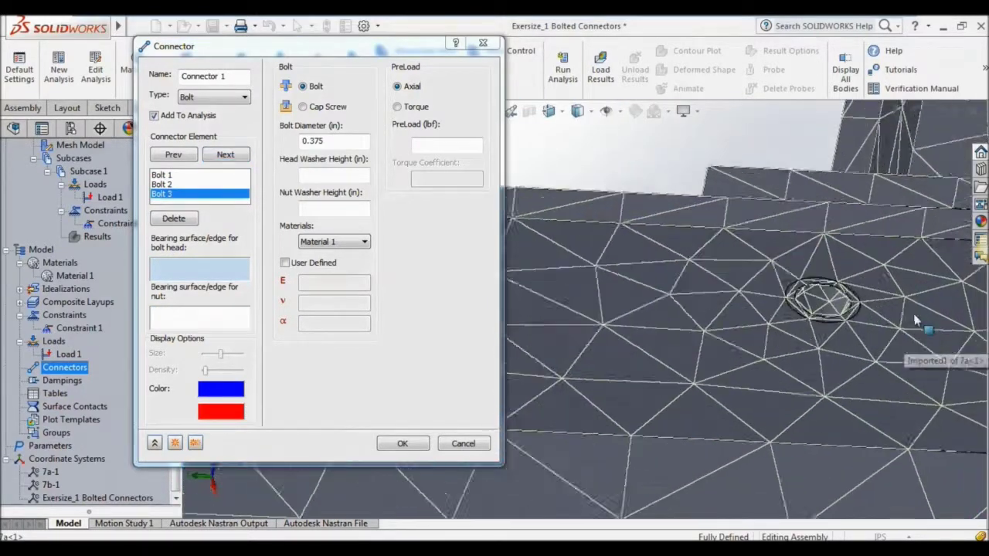
scroll(814, 301, up, 3)
click(761, 285)
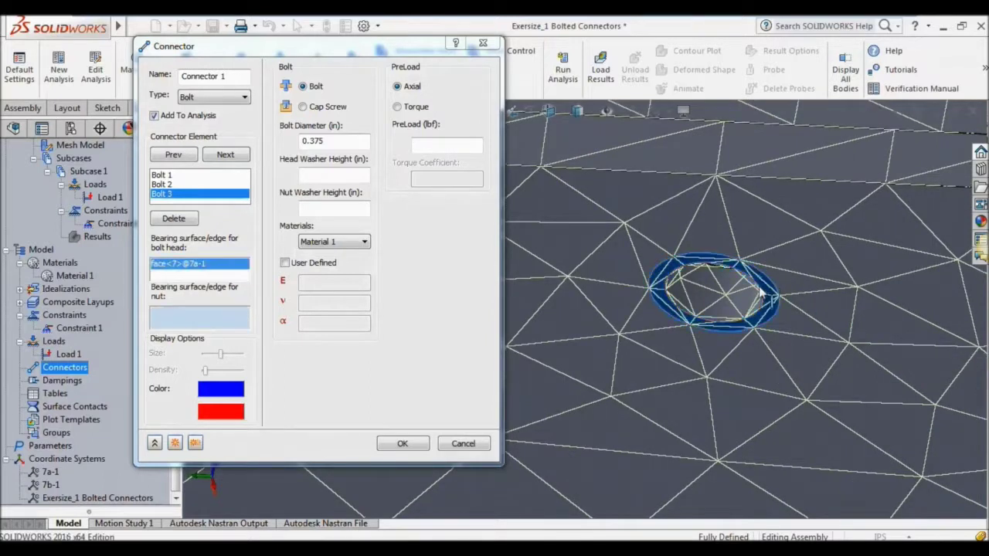
scroll(759, 290, down, 3)
scroll(759, 289, down, 3)
mouse_move(758, 290)
middle_down()
mouse_move(698, 348)
mouse_move(726, 463)
middle_up()
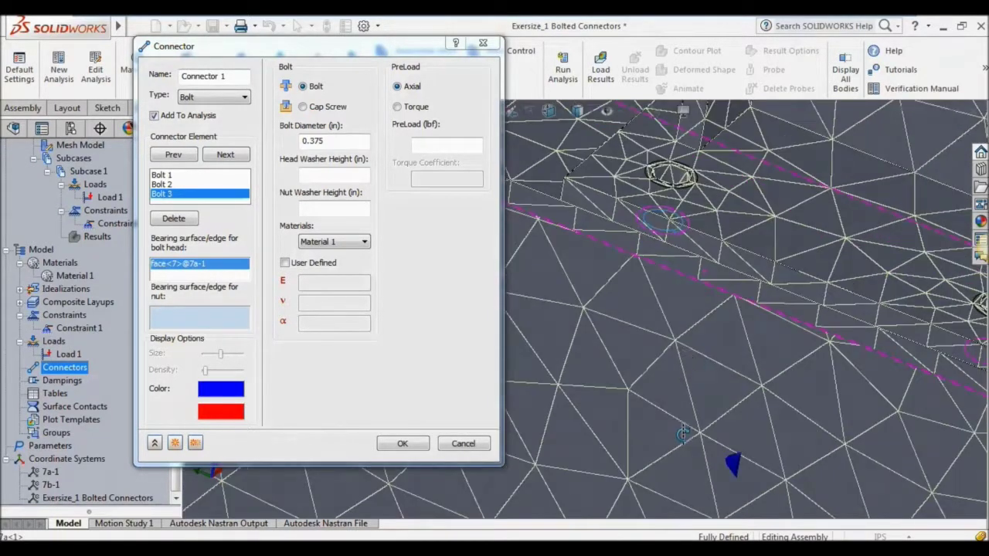
scroll(610, 278, up, 3)
scroll(631, 263, up, 2)
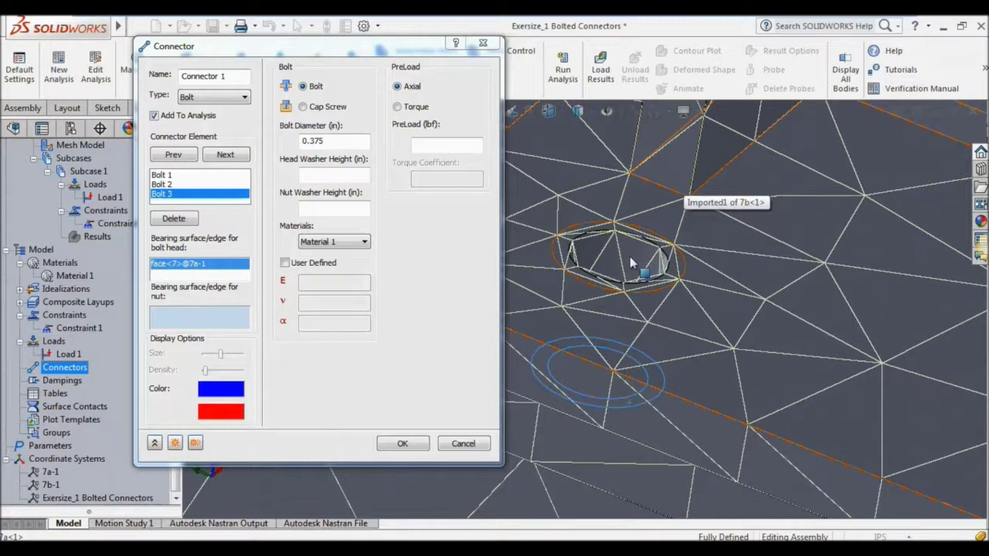
click(671, 251)
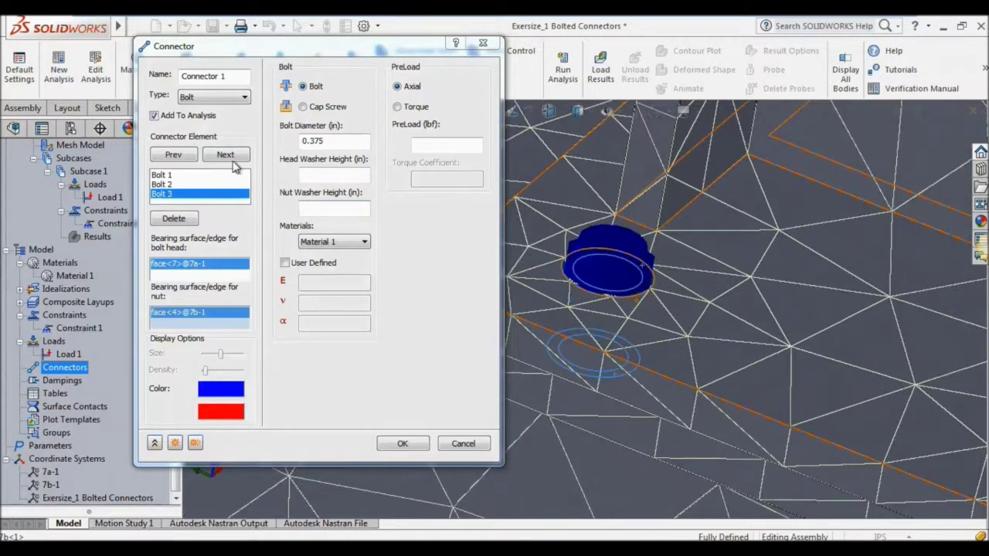
Step: Define Bolt 4 with head face on 7a-1 and nut face on 7b-1, completing Connector 1
click(228, 155)
scroll(761, 375, down, 2)
scroll(761, 376, down, 3)
scroll(754, 363, down, 2)
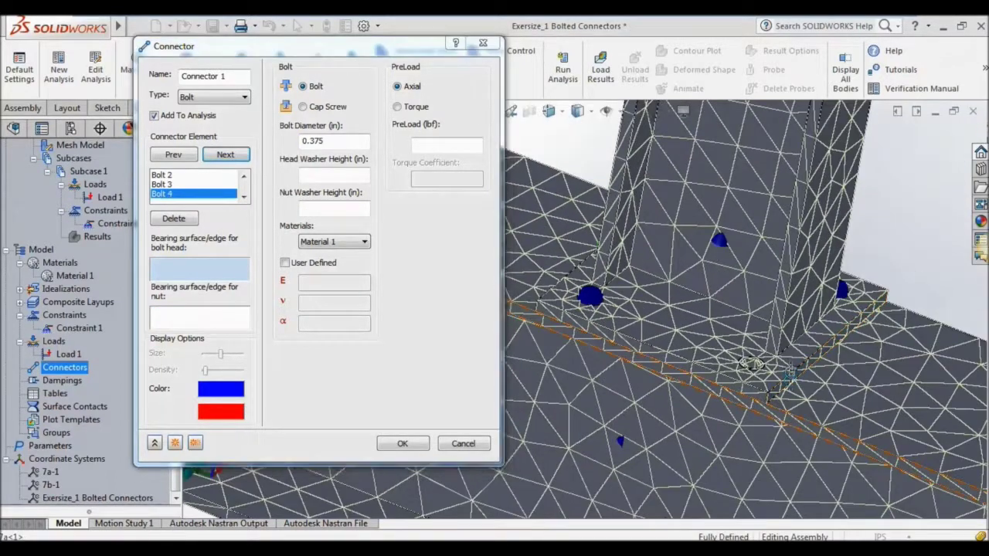
key(ctrl+1)
scroll(757, 387, up, 2)
scroll(759, 402, up, 1)
scroll(761, 408, up, 1)
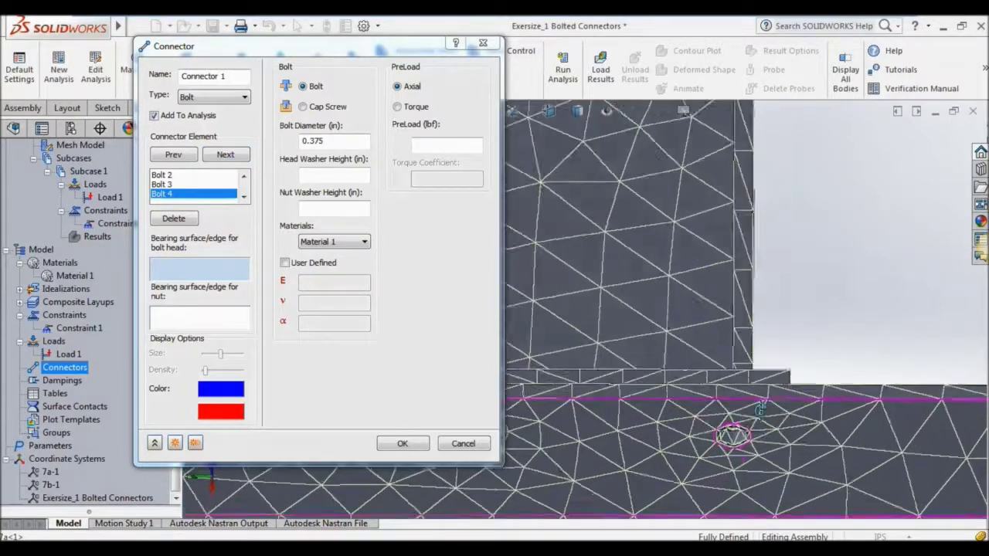
middle_drag(761, 409, 665, 384)
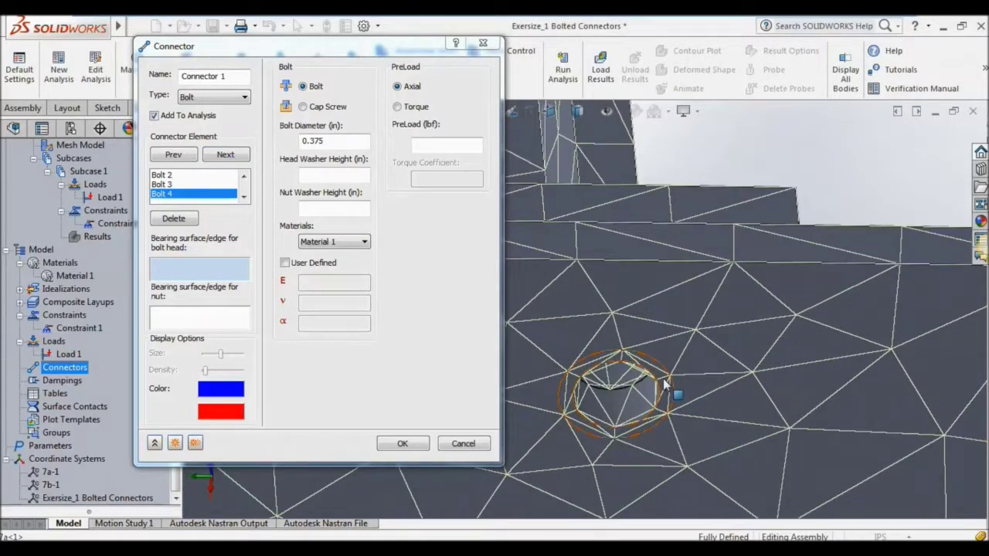
click(663, 378)
key(ctrl+1)
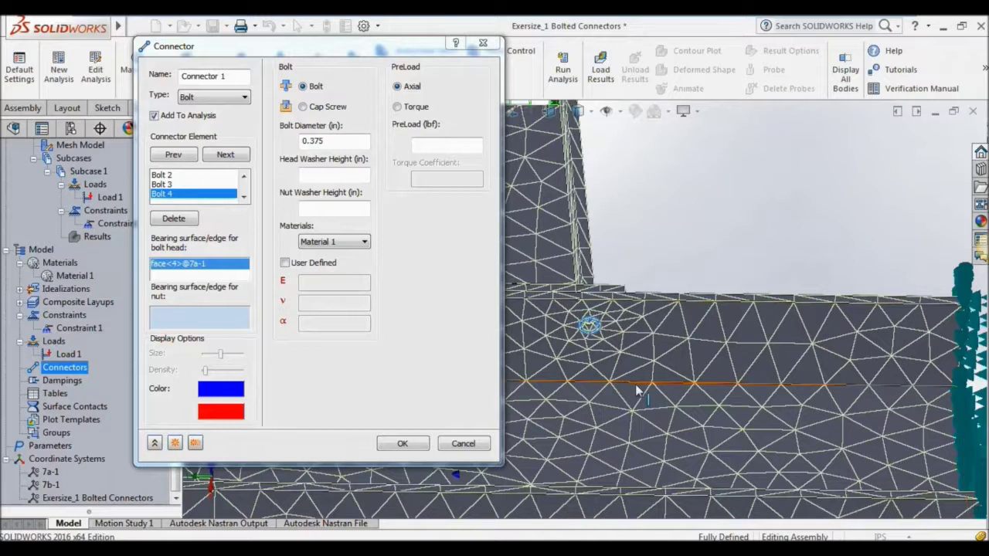
mouse_move(635, 384)
middle_down()
mouse_move(716, 466)
mouse_move(672, 402)
middle_up()
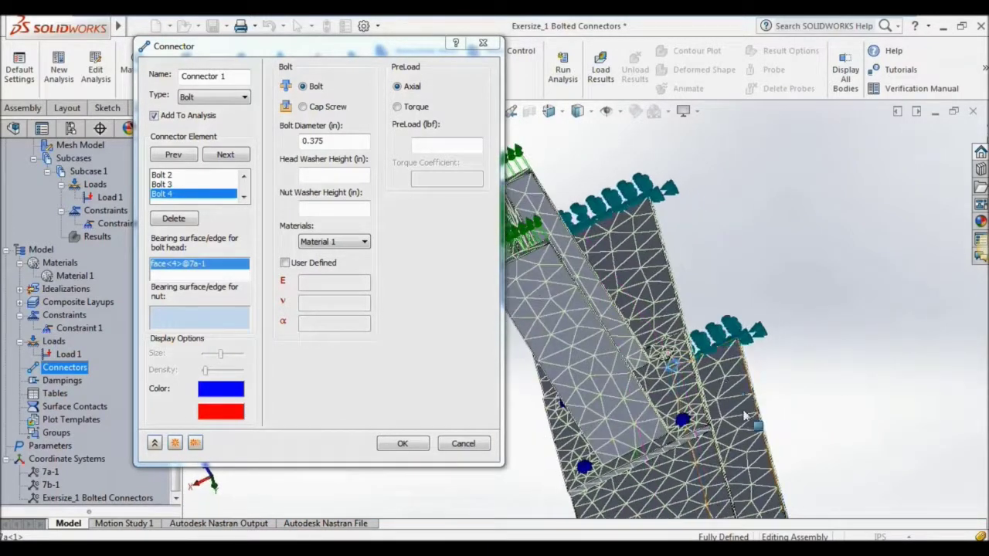
scroll(632, 332, down, 3)
scroll(631, 332, down, 3)
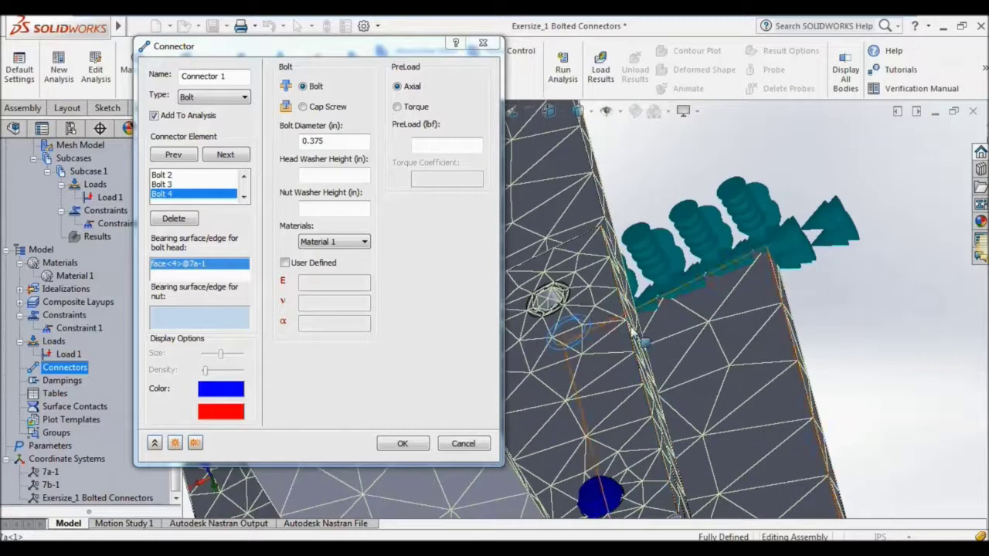
click(565, 292)
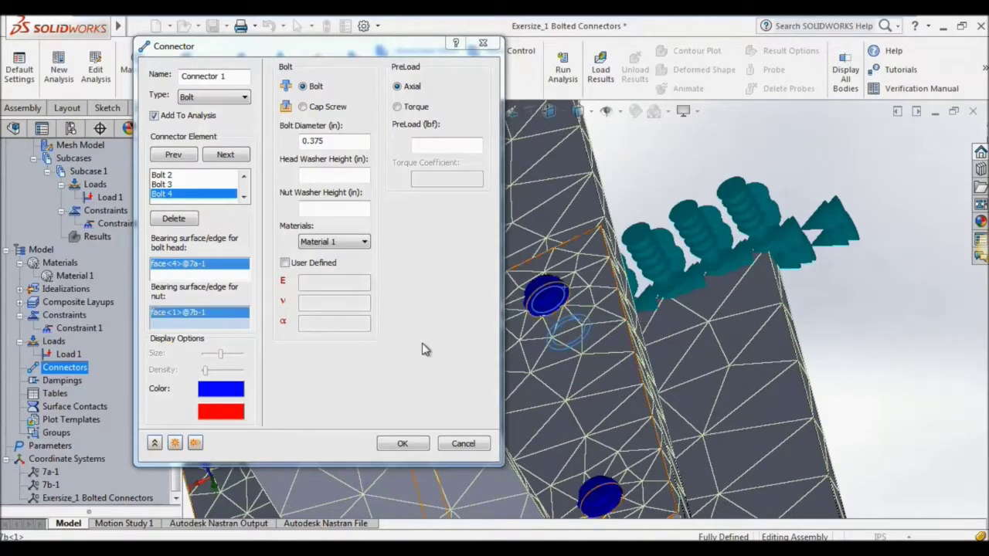
click(399, 444)
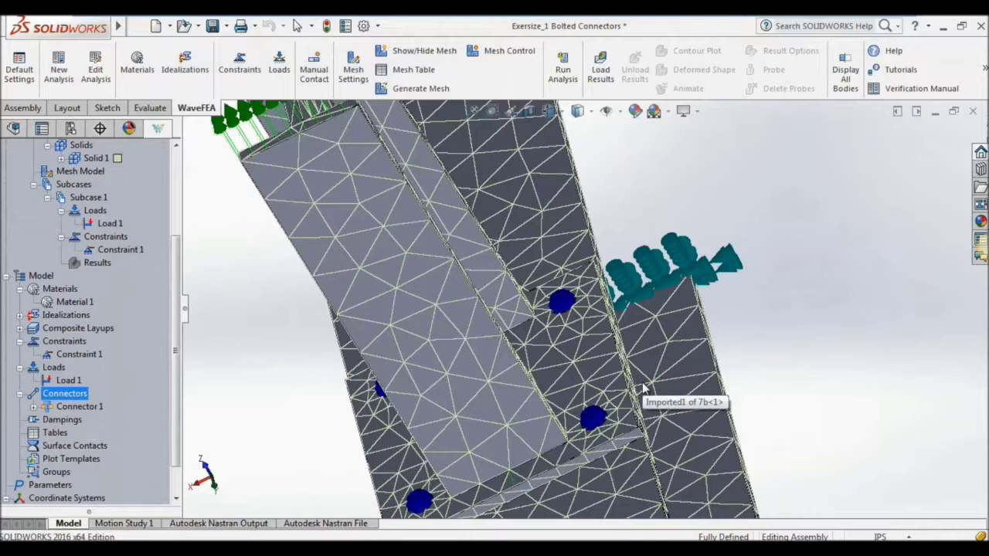
Step: Reorient the model and select the Surface Contacts category in the tree
mouse_move(637, 390)
middle_down()
mouse_move(635, 369)
mouse_move(574, 490)
middle_up()
scroll(635, 370, up, 2)
scroll(635, 370, up, 2)
scroll(635, 369, up, 2)
scroll(635, 369, up, 2)
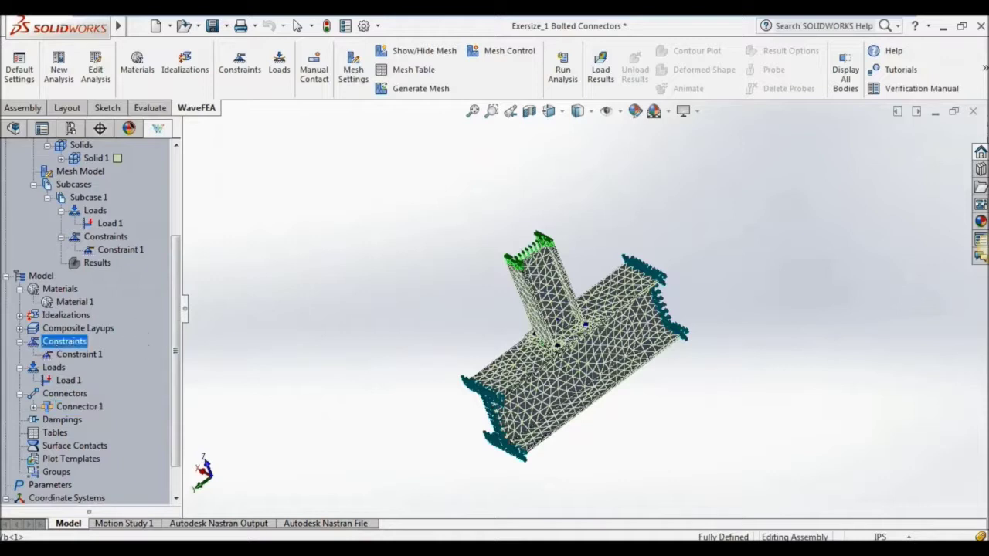
scroll(141, 388, down, 1)
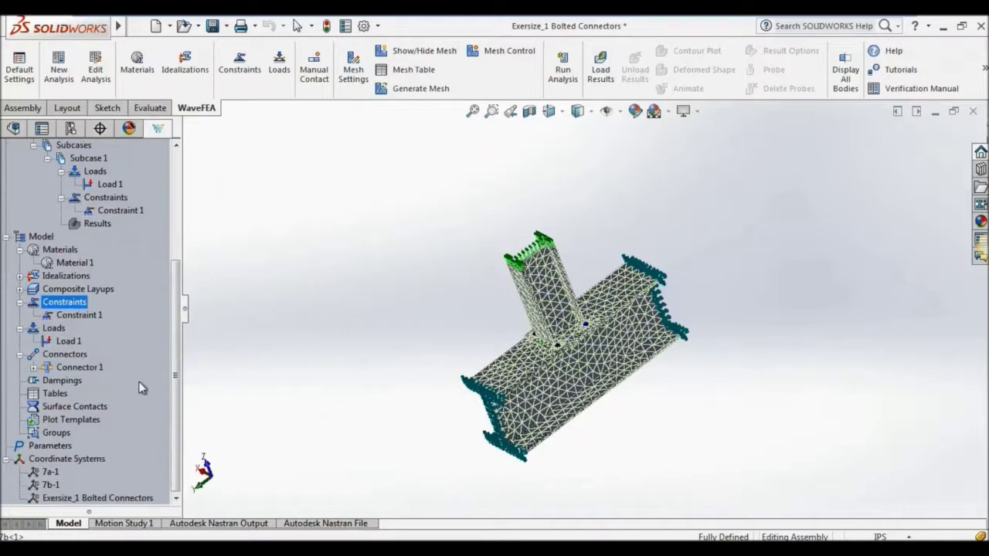
click(63, 404)
Step: Add a new separation-type surface contact, Surface Contact 1
right_click(65, 405)
click(93, 414)
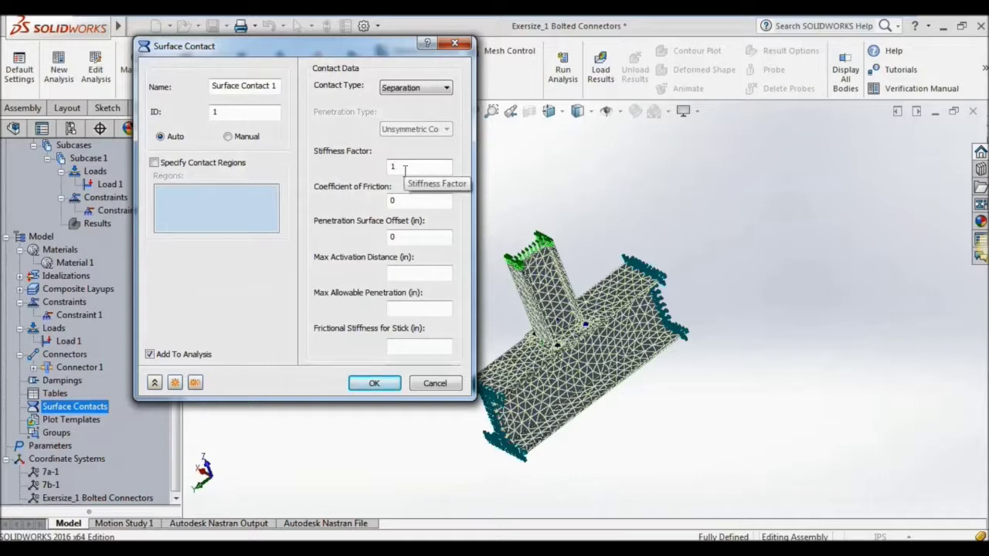
click(74, 263)
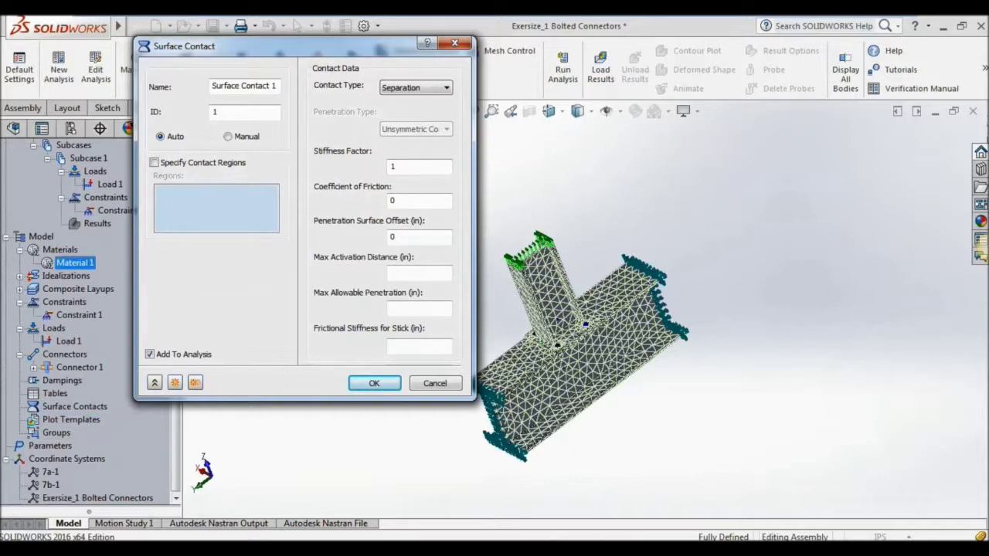
click(372, 387)
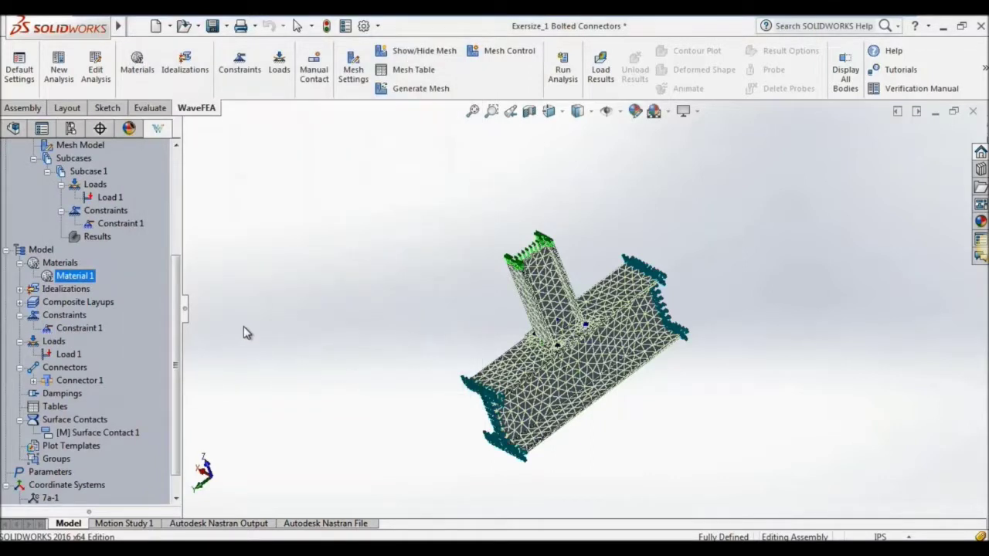
Step: Check Surface Contact 1 and Connector 1 in the WaveFEA tree, then orbit the meshed model
scroll(181, 301, up, 4)
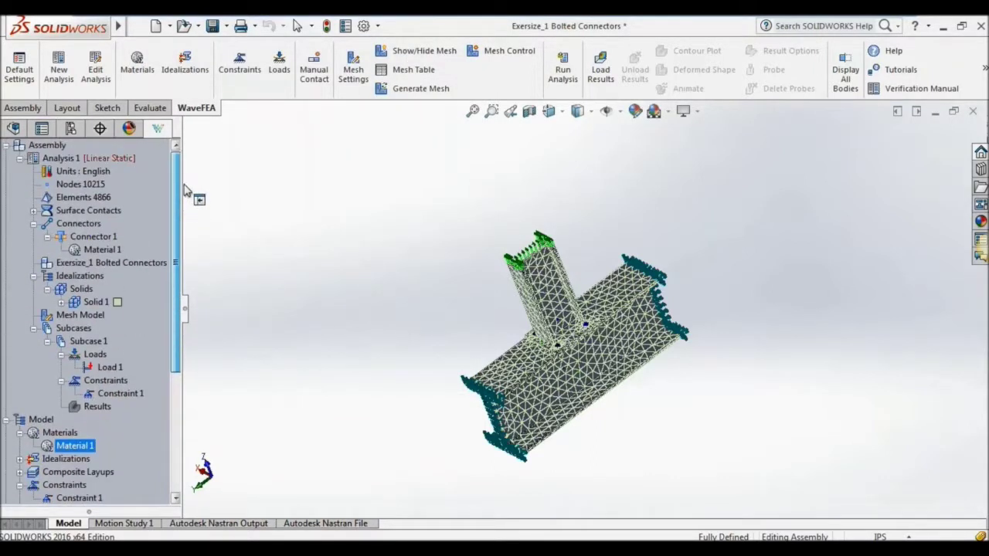
click(77, 210)
click(33, 211)
click(91, 224)
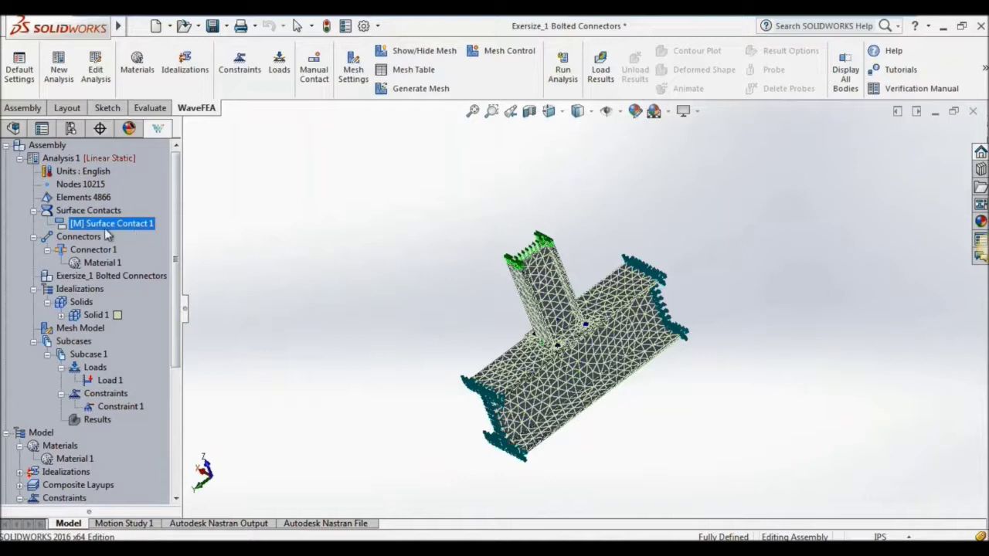
click(93, 249)
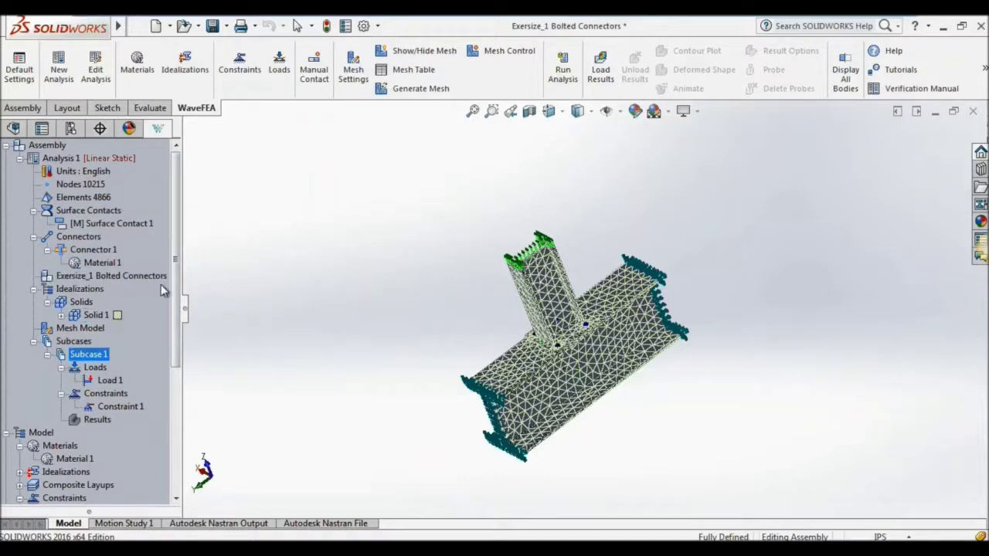
scroll(177, 278, down, 1)
scroll(179, 302, down, 1)
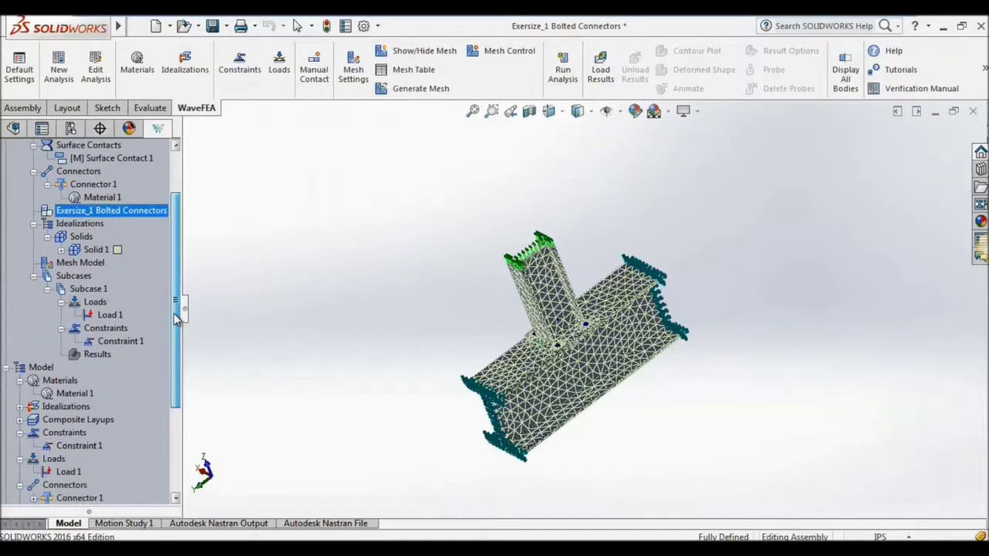
scroll(179, 309, down, 1)
mouse_move(357, 335)
middle_down()
mouse_move(397, 320)
mouse_move(450, 429)
mouse_move(457, 404)
mouse_move(490, 380)
middle_up()
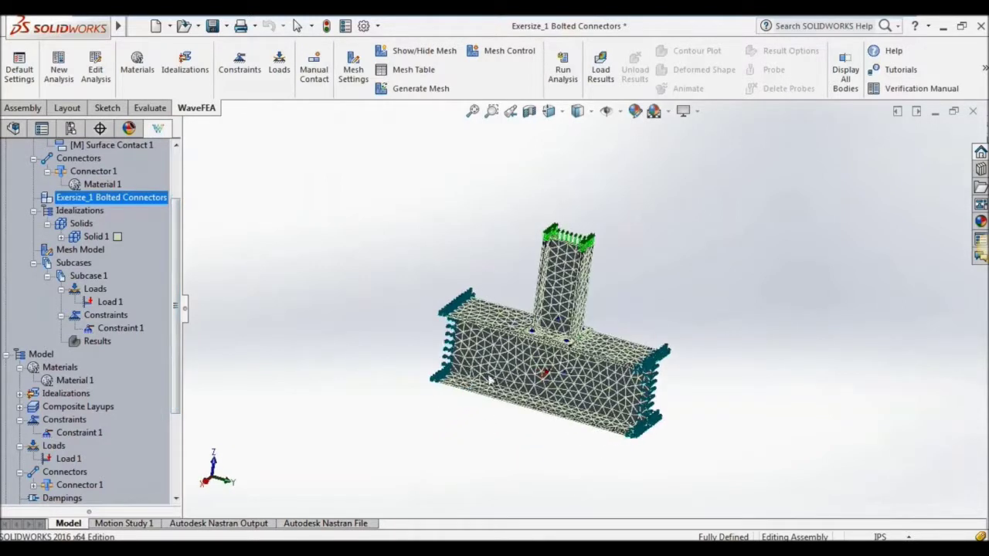
Step: Run the linear static Nastran analysis until it reports solution complete
click(560, 73)
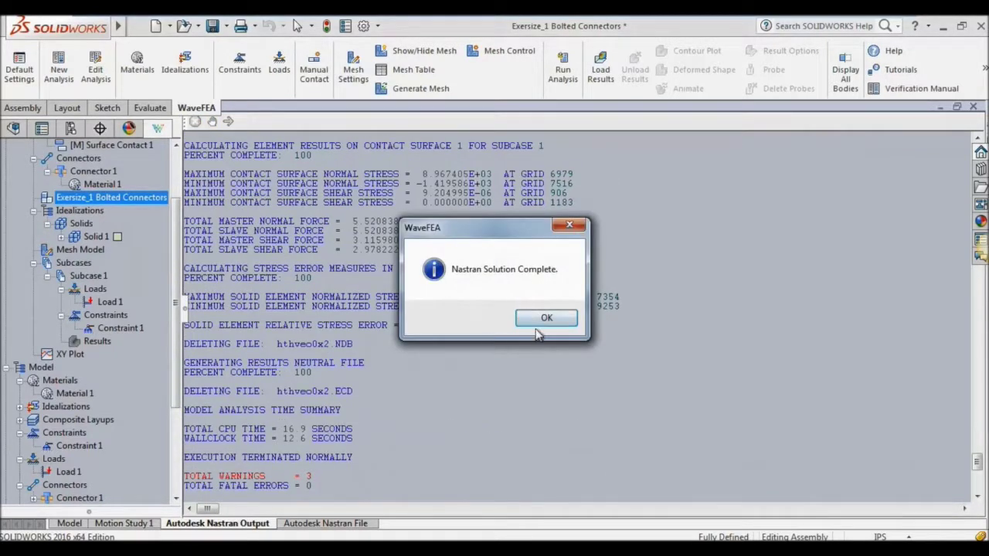
Step: Display the von Mises stress contour, peaking at 5.29E+4 psi, and fit the model in view
click(540, 319)
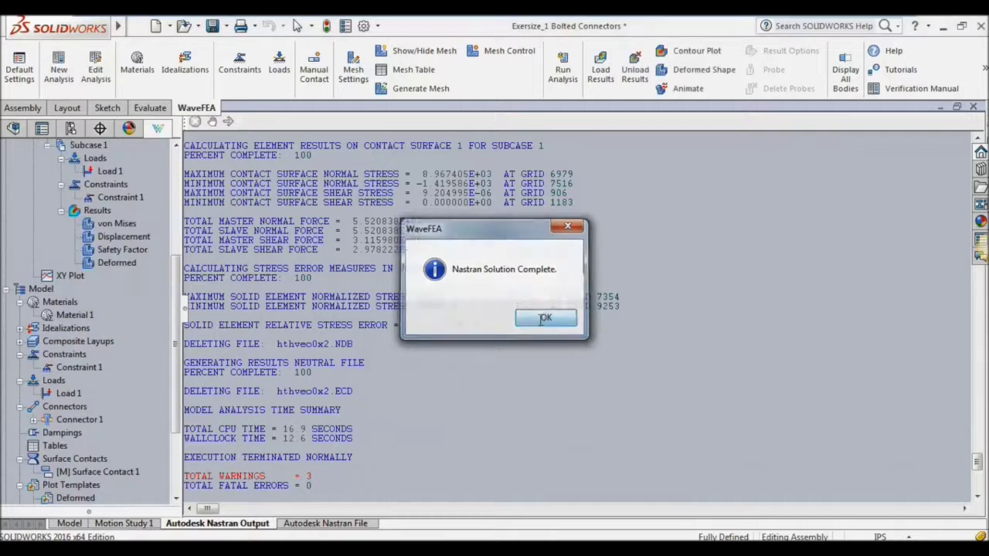
double_click(123, 224)
mouse_move(375, 342)
middle_down()
mouse_move(407, 342)
mouse_move(451, 394)
mouse_move(379, 407)
mouse_move(444, 410)
middle_up()
scroll(541, 352, down, 3)
scroll(566, 349, down, 2)
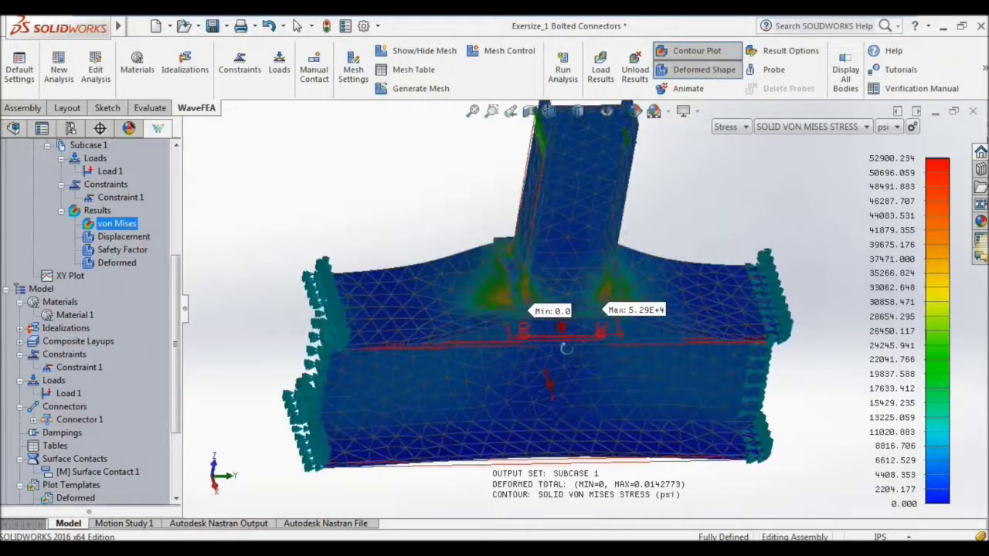
scroll(543, 328, down, 3)
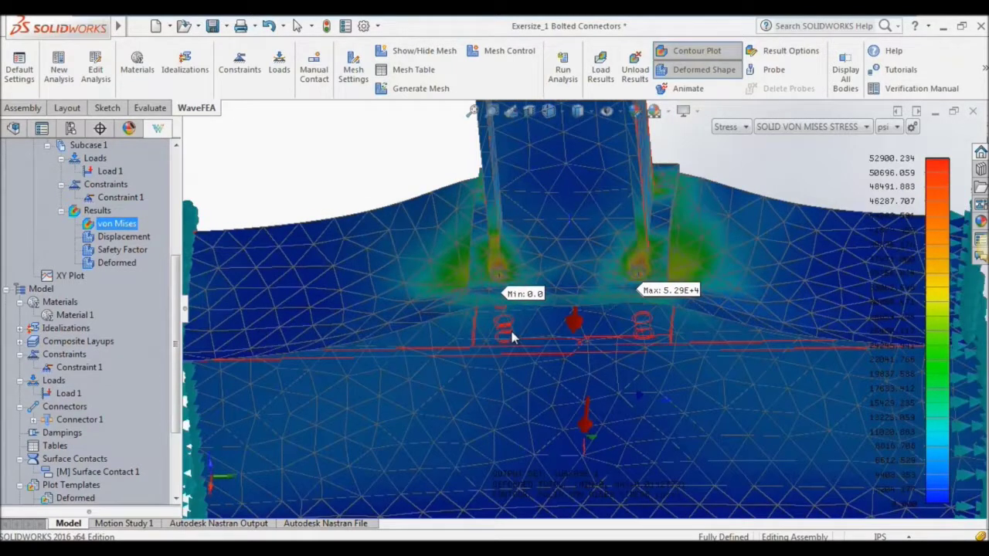
key(f)
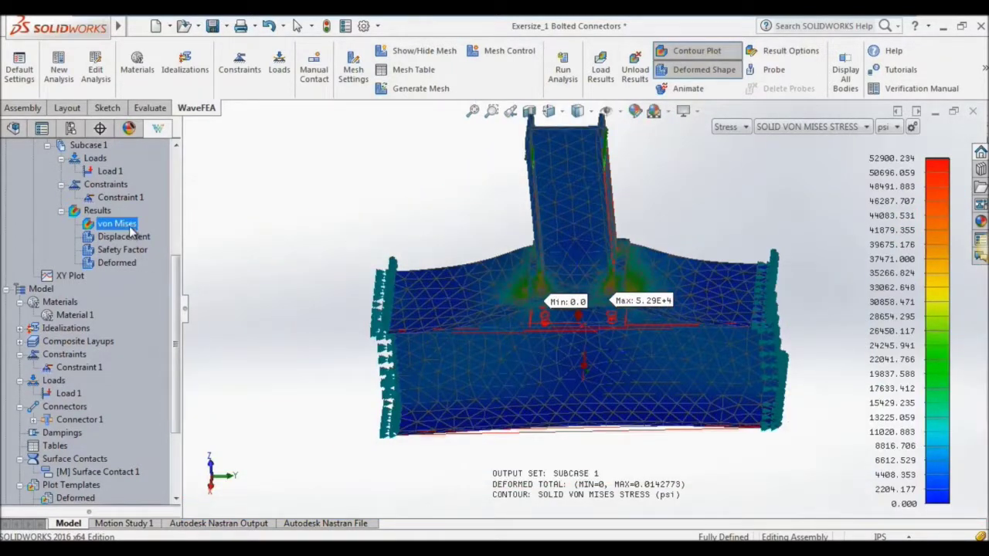
Step: Open the von Mises Plot settings and rotate to inspect the bolt region
right_click(132, 228)
click(158, 235)
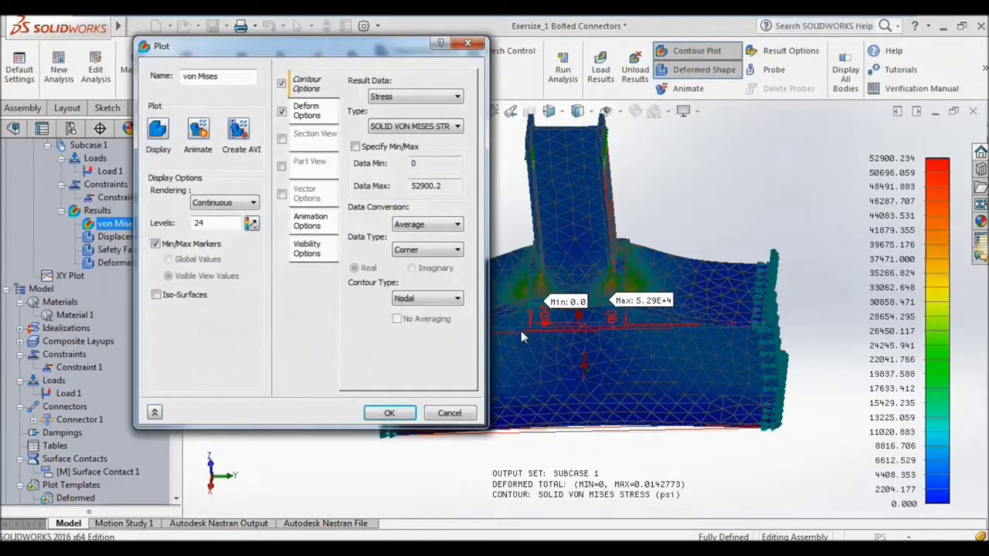
drag(322, 54, 255, 62)
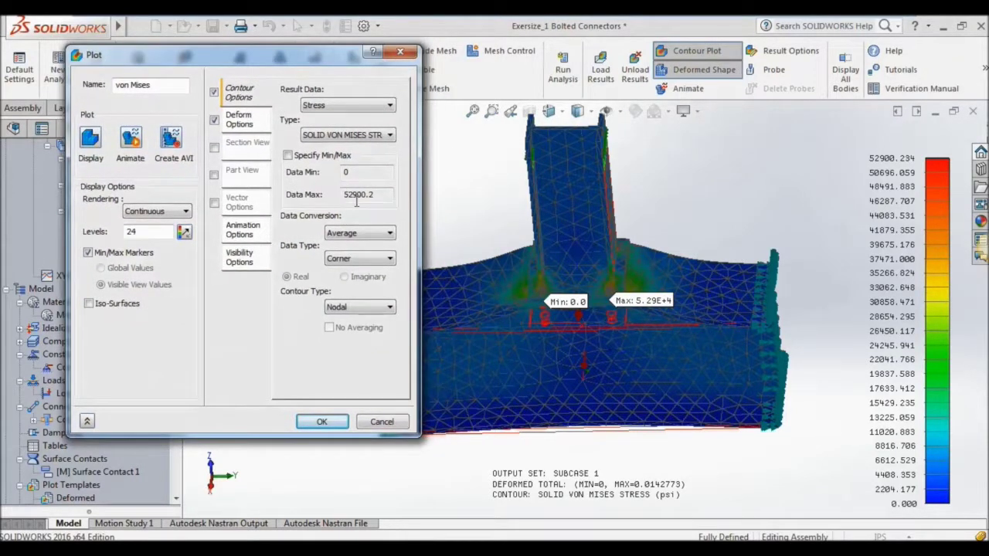
scroll(628, 308, down, 2)
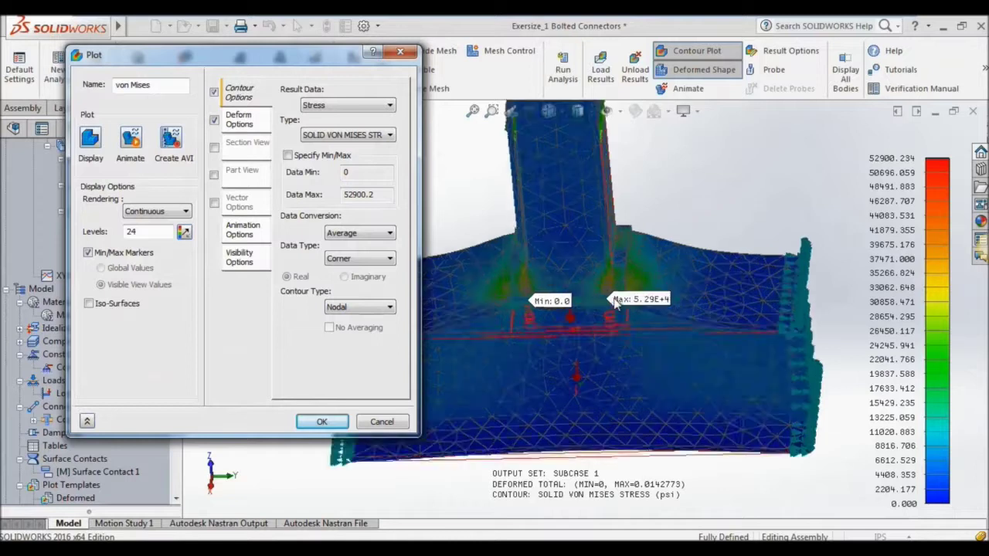
scroll(610, 312, down, 3)
scroll(595, 317, down, 2)
scroll(591, 309, down, 2)
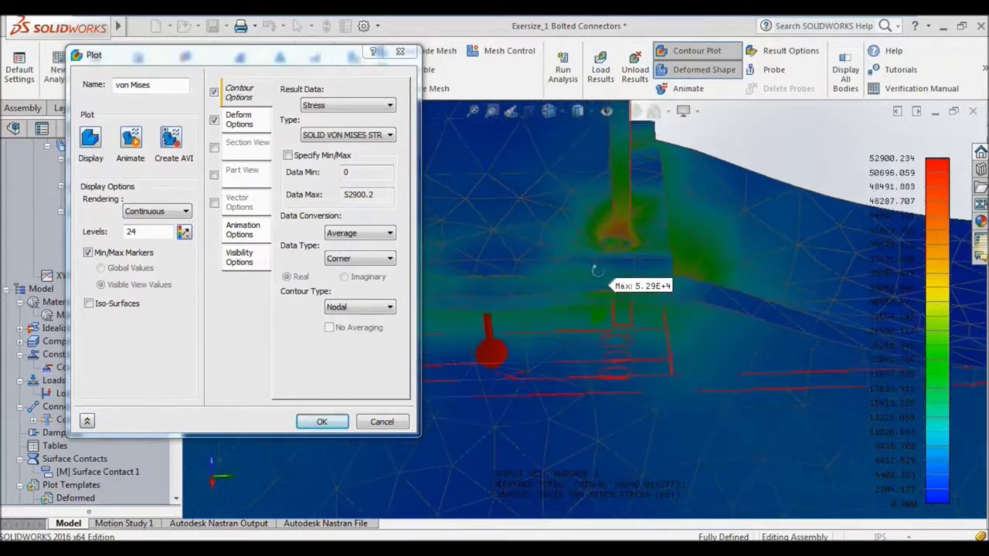
scroll(599, 286, down, 2)
scroll(602, 278, down, 2)
scroll(604, 276, down, 1)
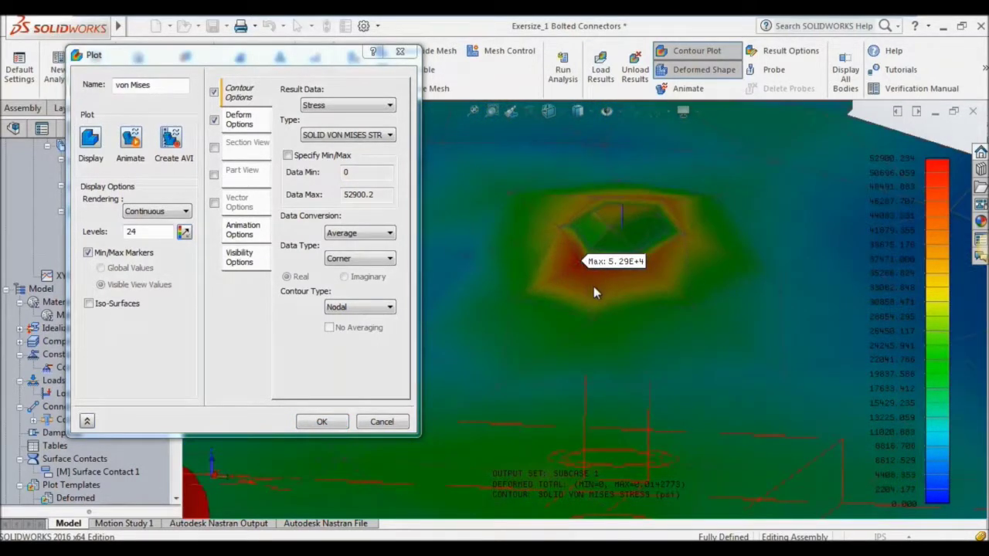
mouse_move(593, 292)
middle_down()
mouse_move(563, 333)
mouse_move(562, 434)
mouse_move(524, 414)
middle_up()
Step: Plot total displacement instead of stress, peaking at 1.428E-2 in at the column top
click(338, 107)
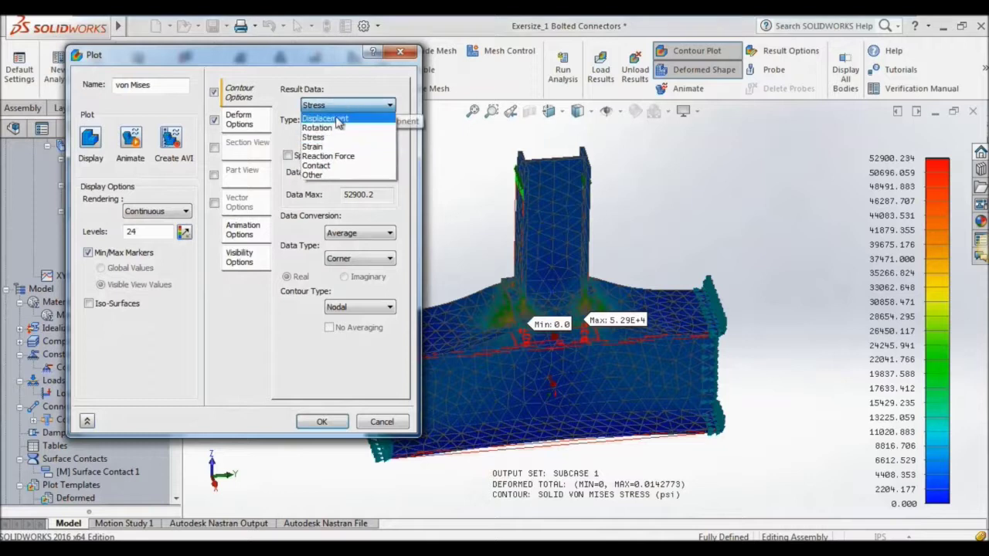
click(334, 124)
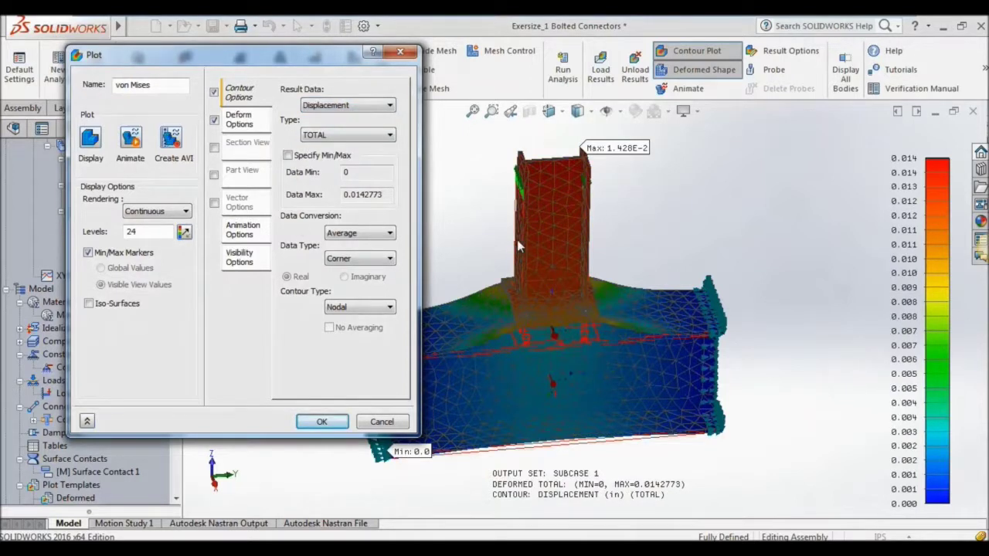
middle_drag(517, 240, 615, 152)
scroll(574, 278, down, 2)
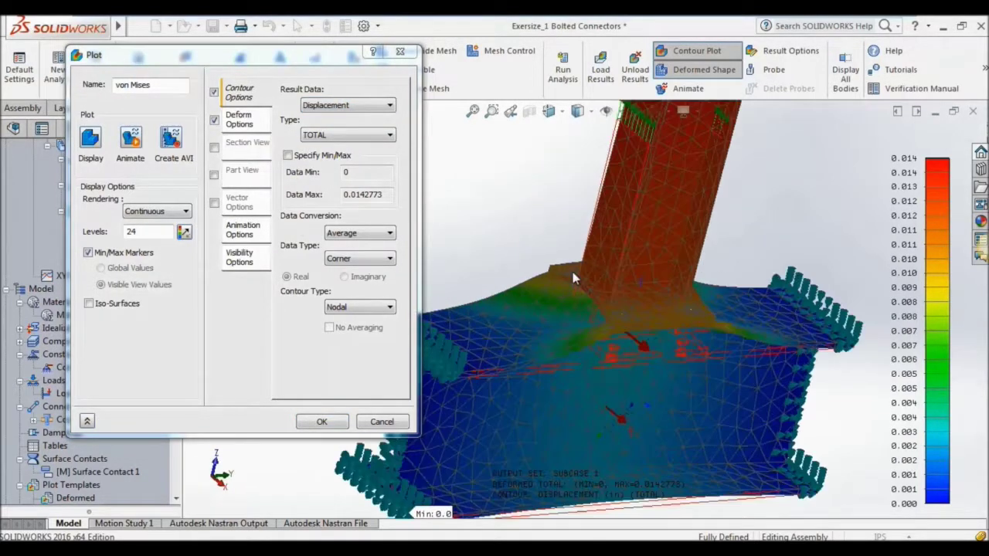
middle_drag(691, 159, 704, 170)
scroll(709, 176, down, 2)
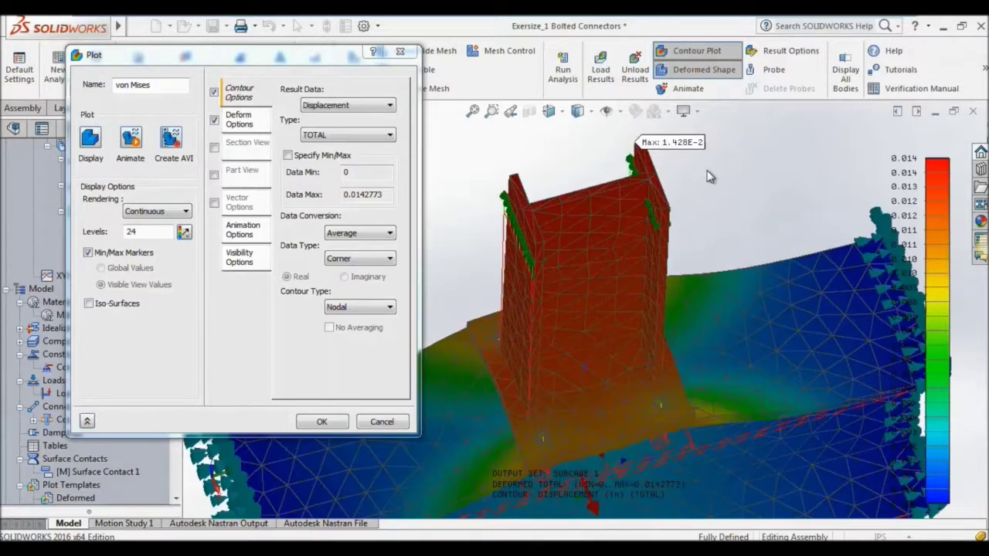
click(338, 424)
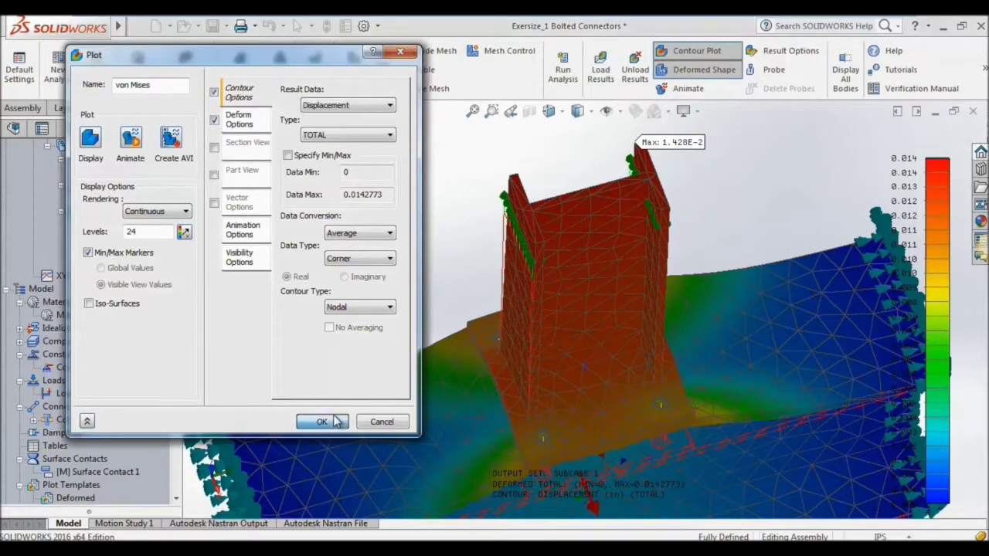